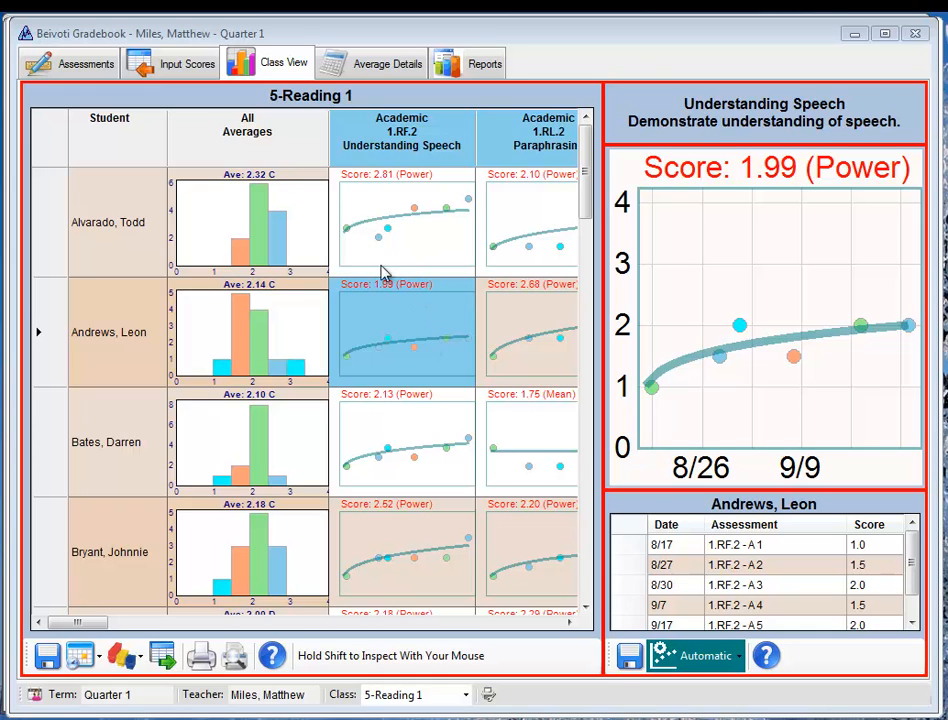
# Show the assessments of the Understanding Speech, Paraphrasing and Reading for Details goals, one goal after another
pyautogui.click(90, 66)
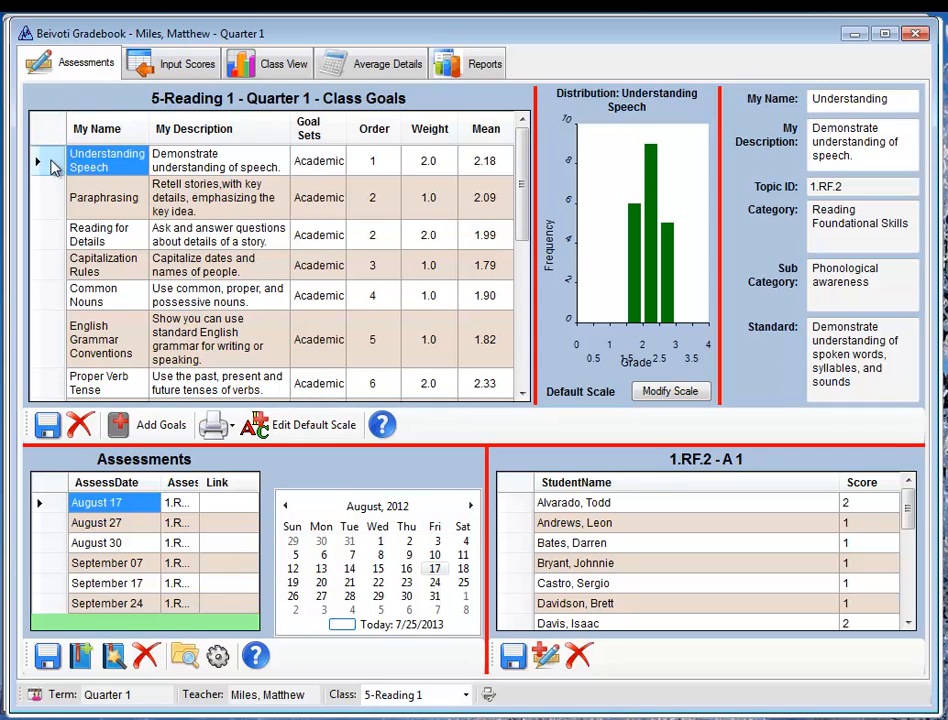
pyautogui.click(53, 167)
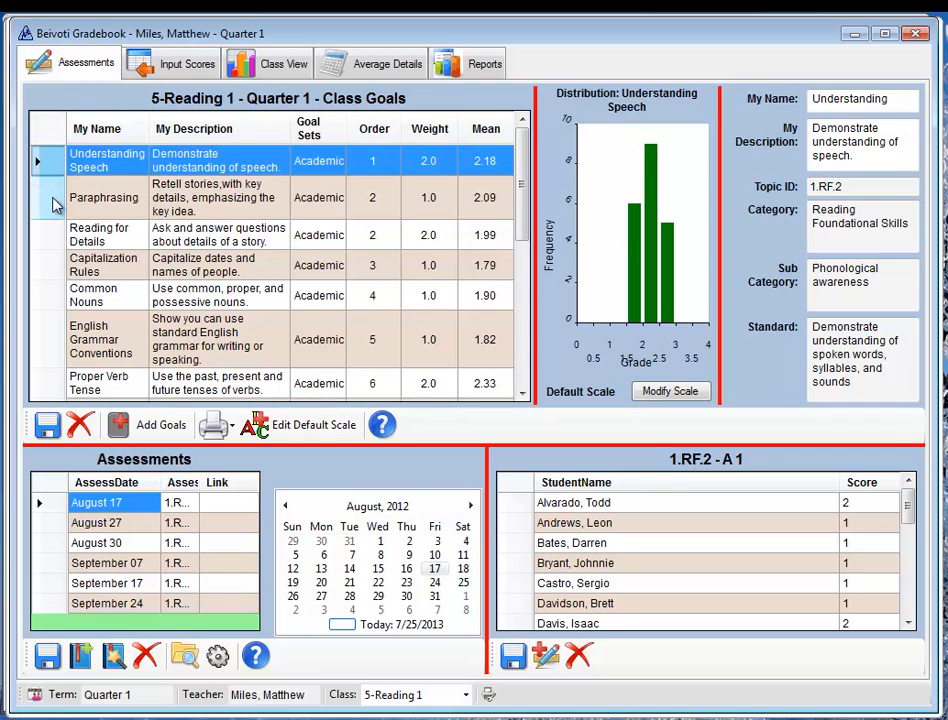
pyautogui.click(55, 205)
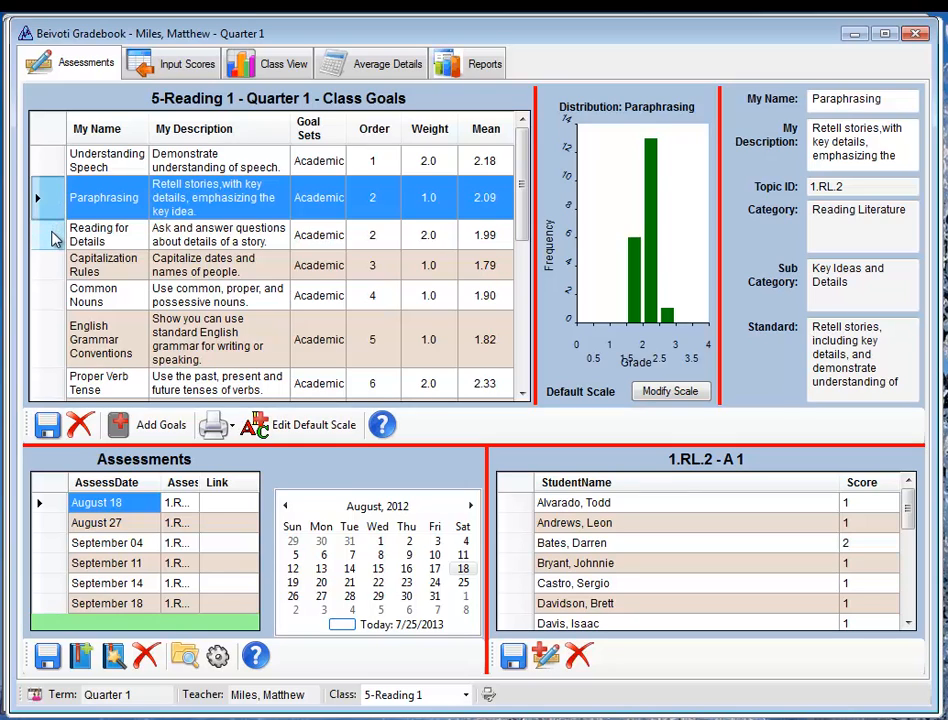
pyautogui.click(55, 236)
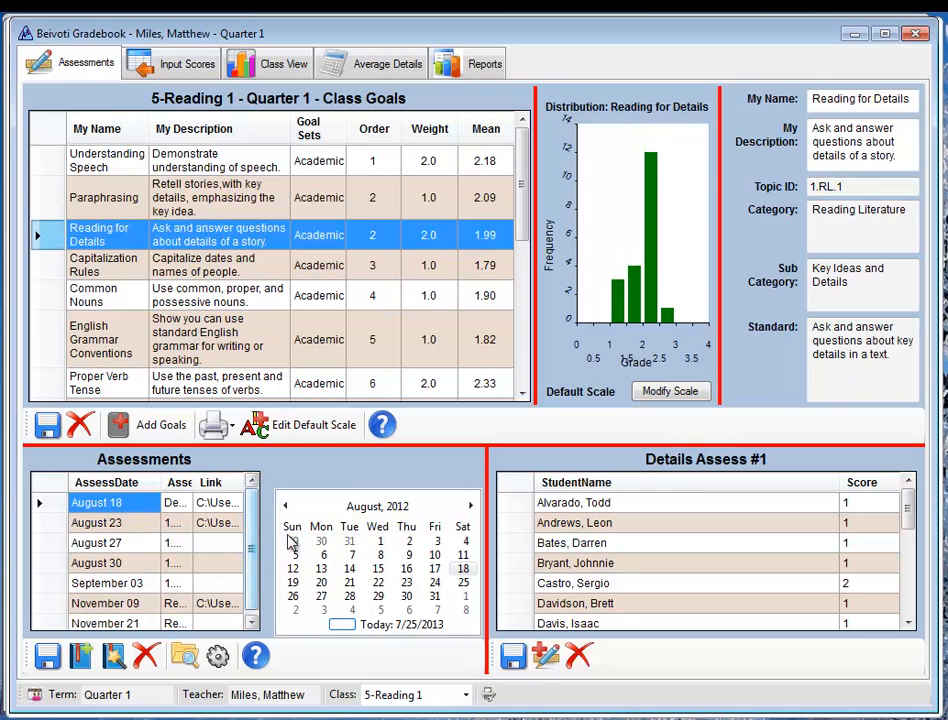
# Display the scores of the August 23 assessment 1.RL.1 - A 2 and adjust the widths of the assessment list and score list
pyautogui.moveTo(502, 514); pyautogui.dragTo(748, 514)
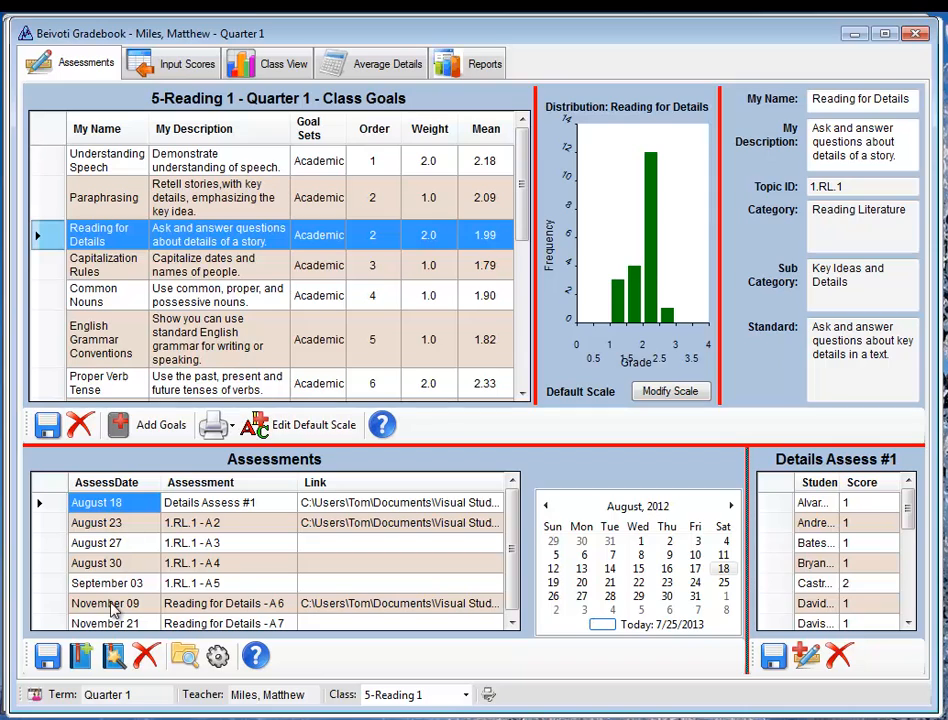
pyautogui.click(96, 522)
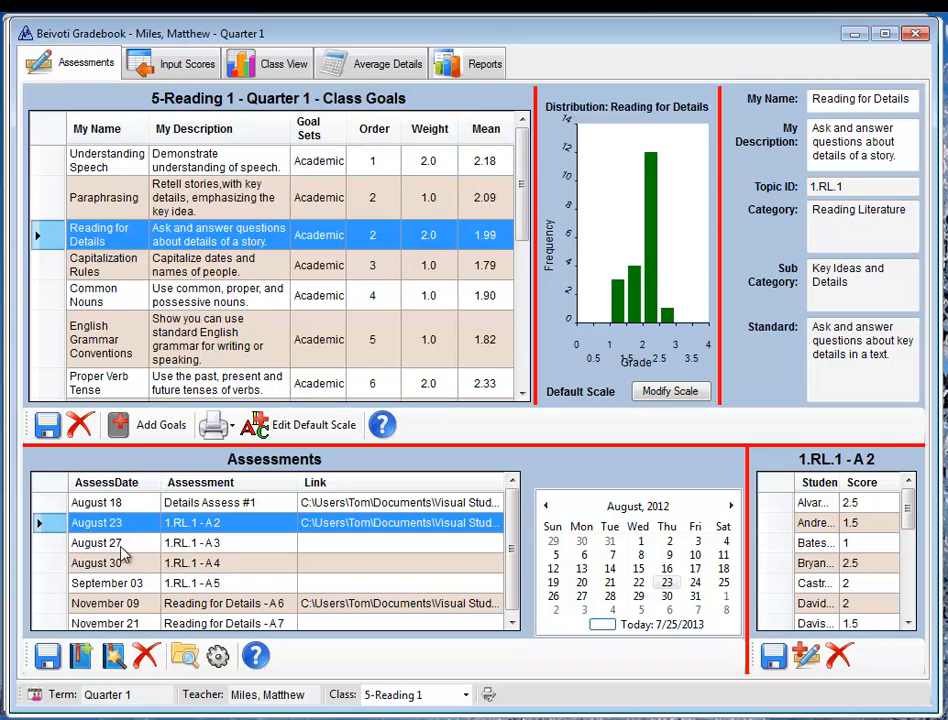
pyautogui.scroll(-1, 512, 545)
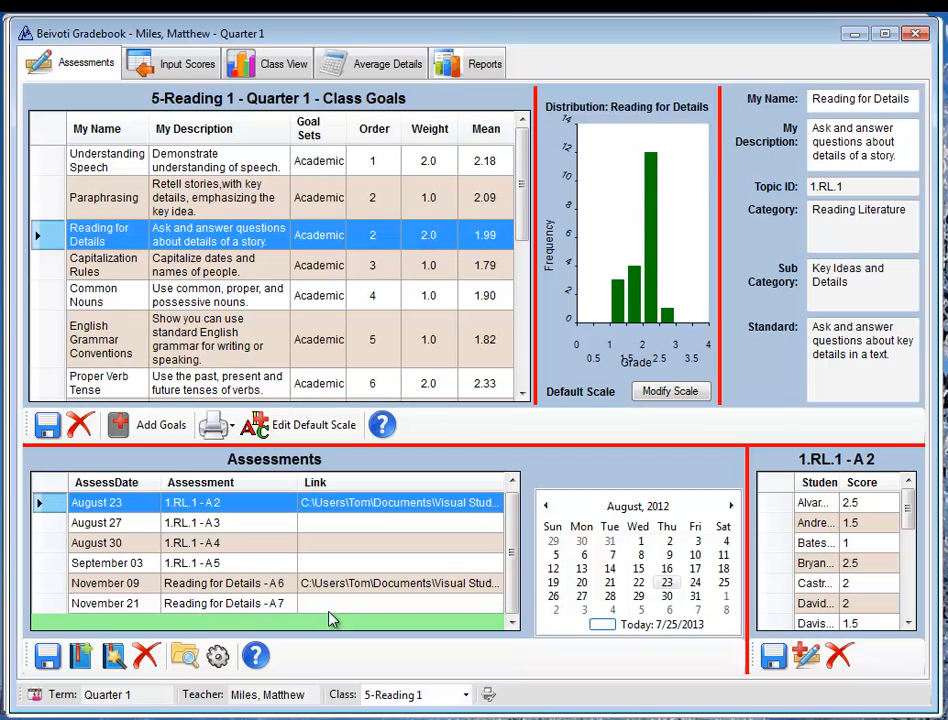
pyautogui.scroll(1, 509, 600)
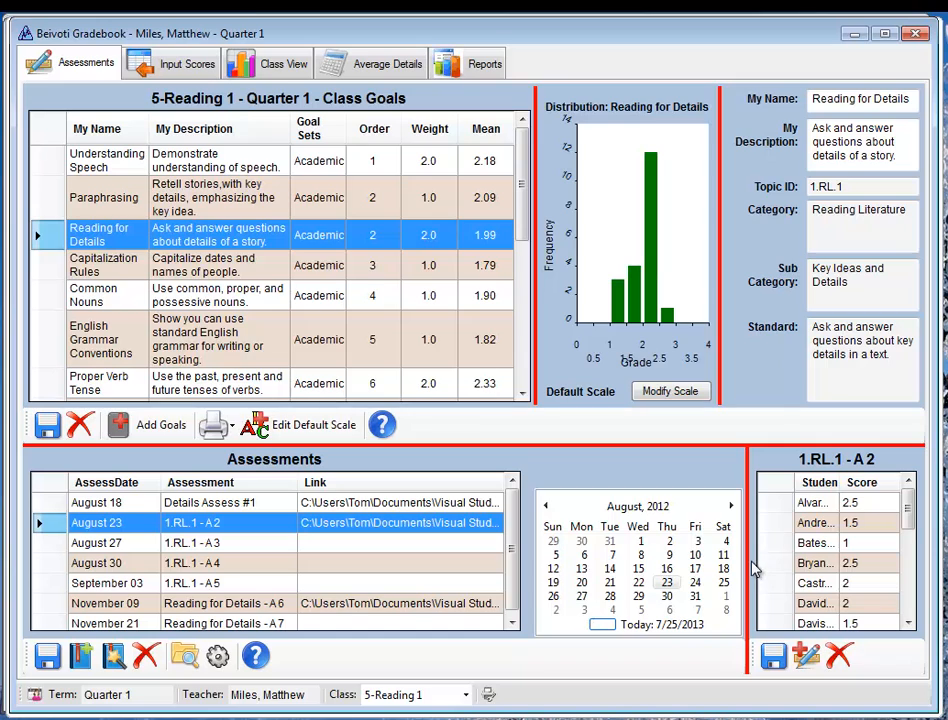
pyautogui.moveTo(747, 566); pyautogui.dragTo(559, 594)
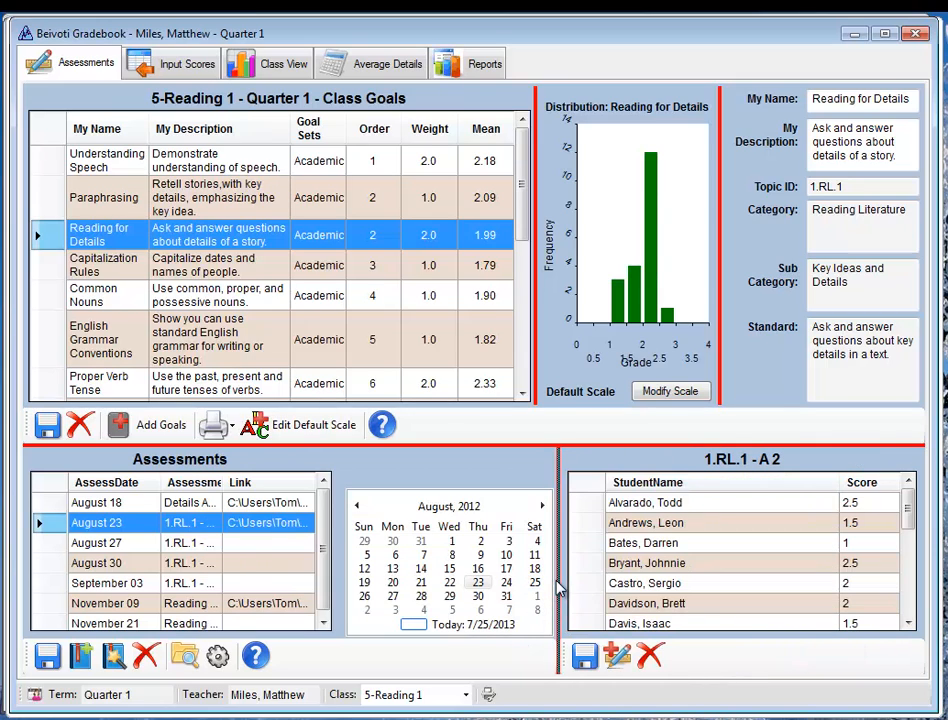
pyautogui.moveTo(560, 588); pyautogui.dragTo(585, 575)
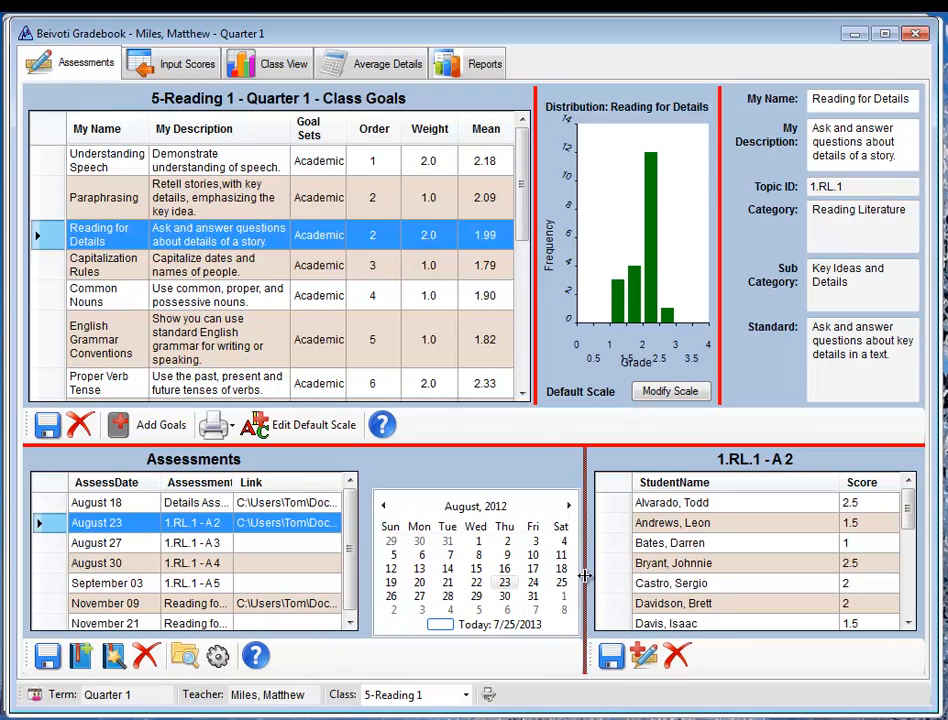
# Open the score entry table and display it in Standard View
pyautogui.click(184, 72)
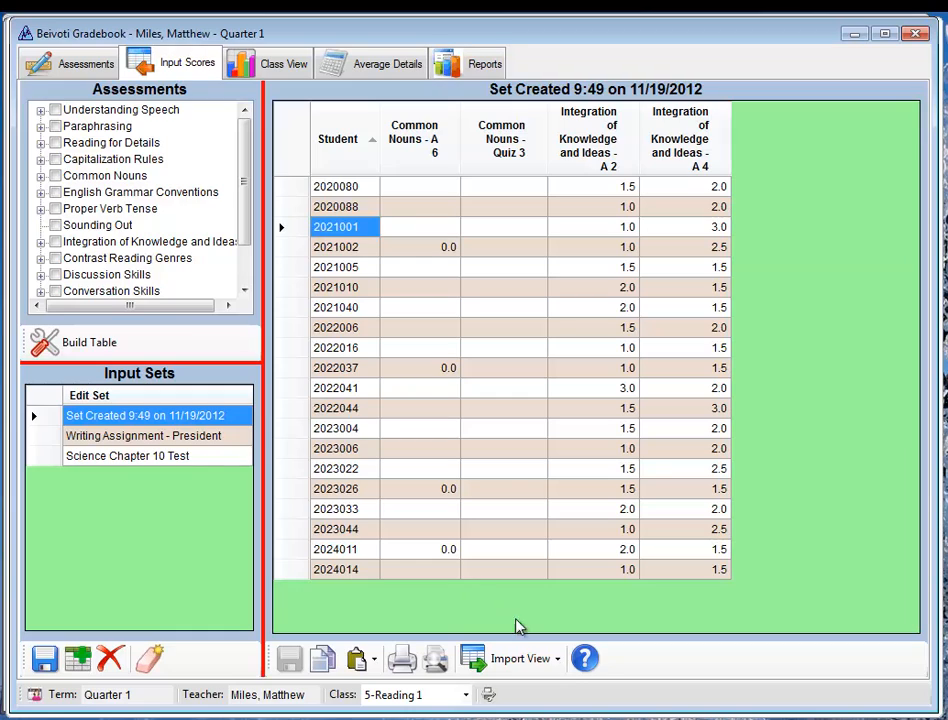
pyautogui.click(559, 662)
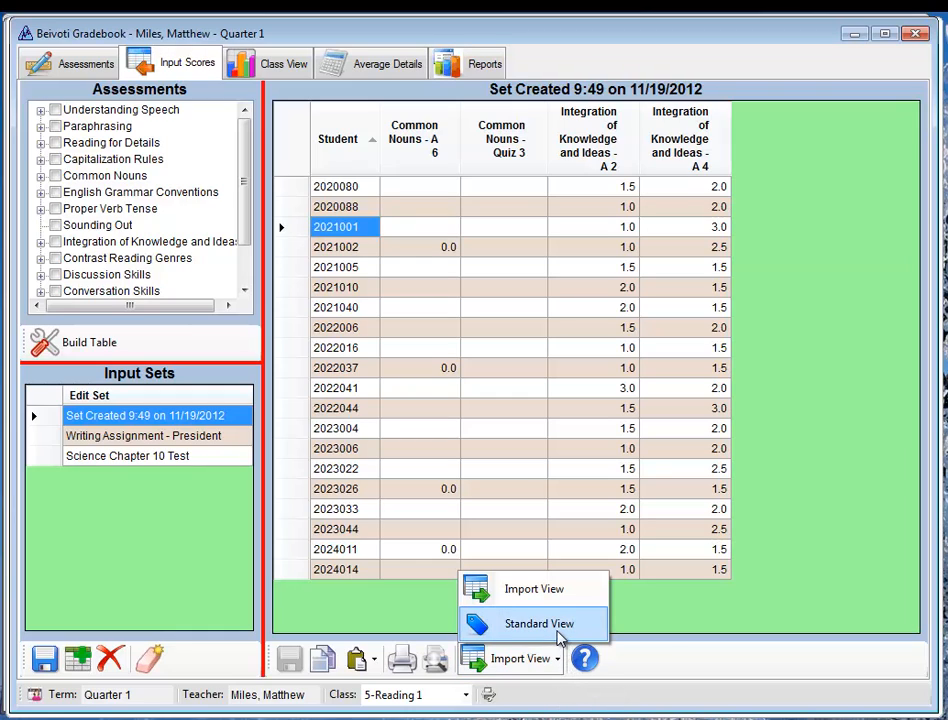
pyautogui.click(558, 625)
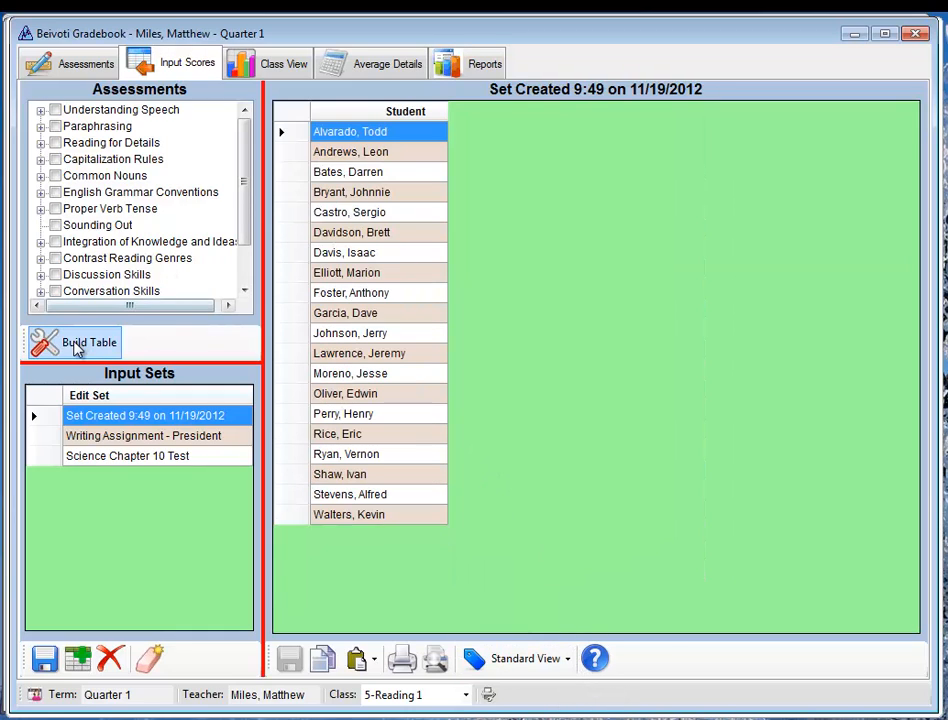
# Build a score table from the Paraphrasing assessments 1.RL.2 - A 1, 1.RL.2 - A 3 and 1.RL.2 - A 5
pyautogui.click(55, 126)
pyautogui.click(72, 143)
pyautogui.click(72, 175)
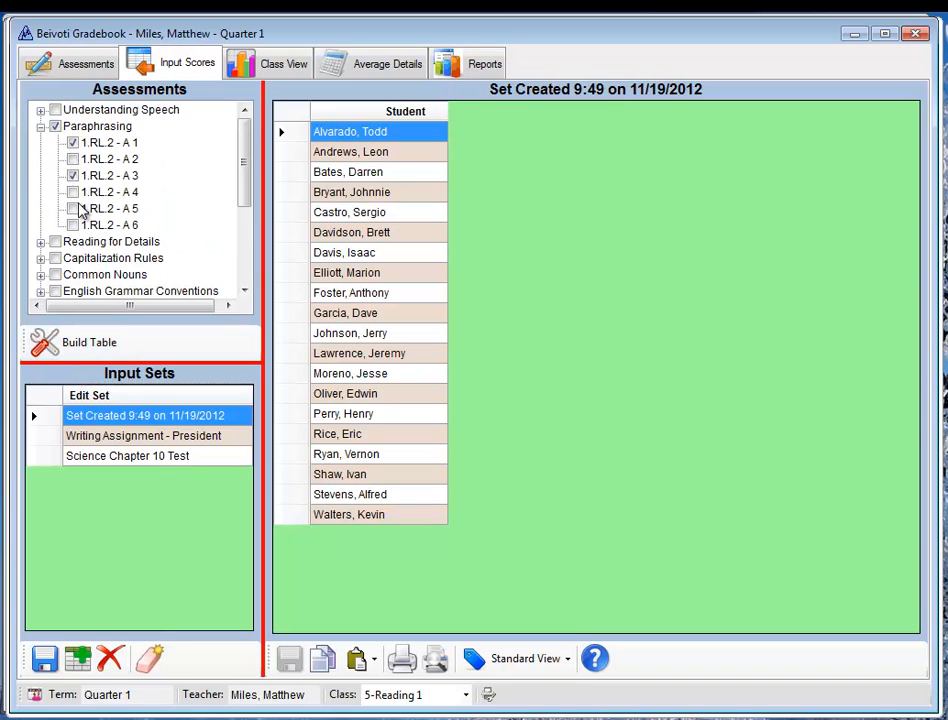
pyautogui.click(72, 208)
pyautogui.click(70, 350)
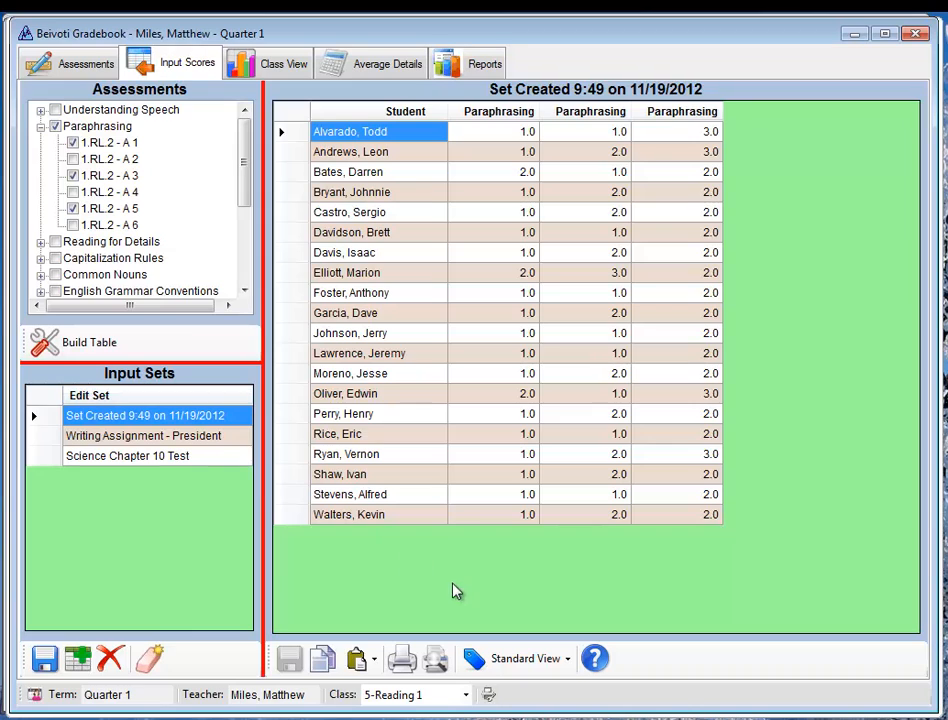
# Add the Common Nouns assessments 1.L.1.b - A 5 and Common Nouns - A 6 to the score table and rebuild it
pyautogui.click(41, 274)
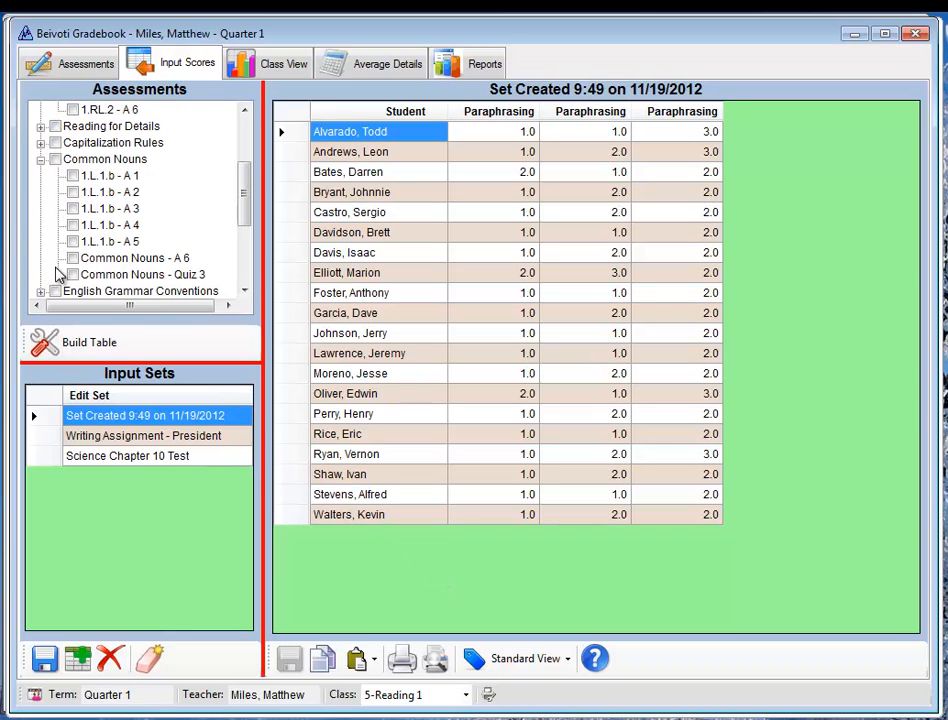
pyautogui.click(72, 241)
pyautogui.click(72, 258)
pyautogui.click(69, 341)
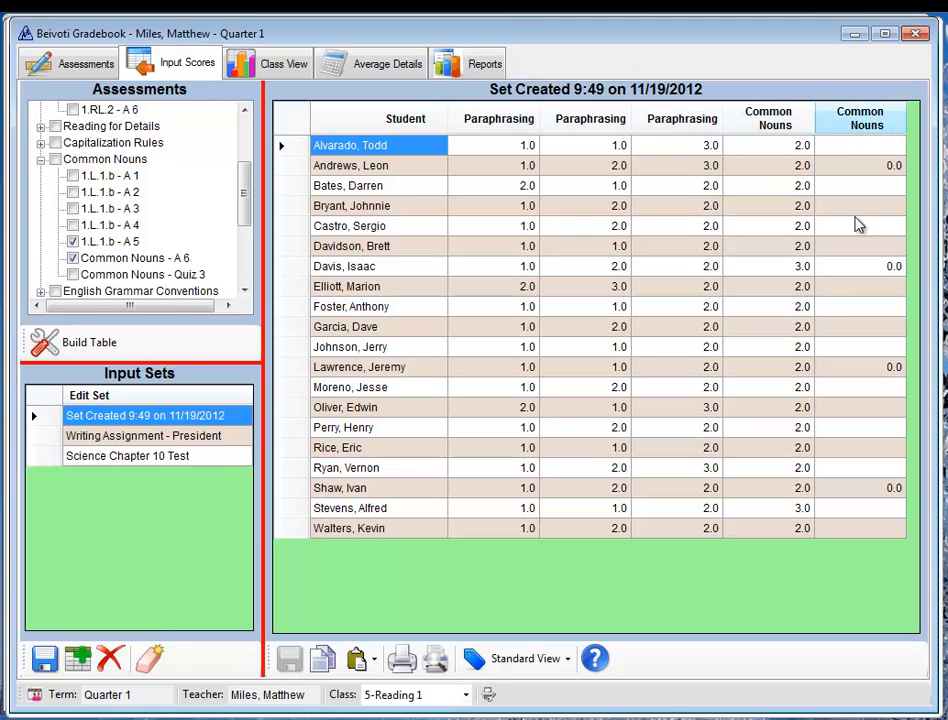
# Switch the score table to Import View and compare its layout with the Scores sheet of SampleData.xlsx in Excel
pyautogui.click(567, 658)
pyautogui.click(534, 589)
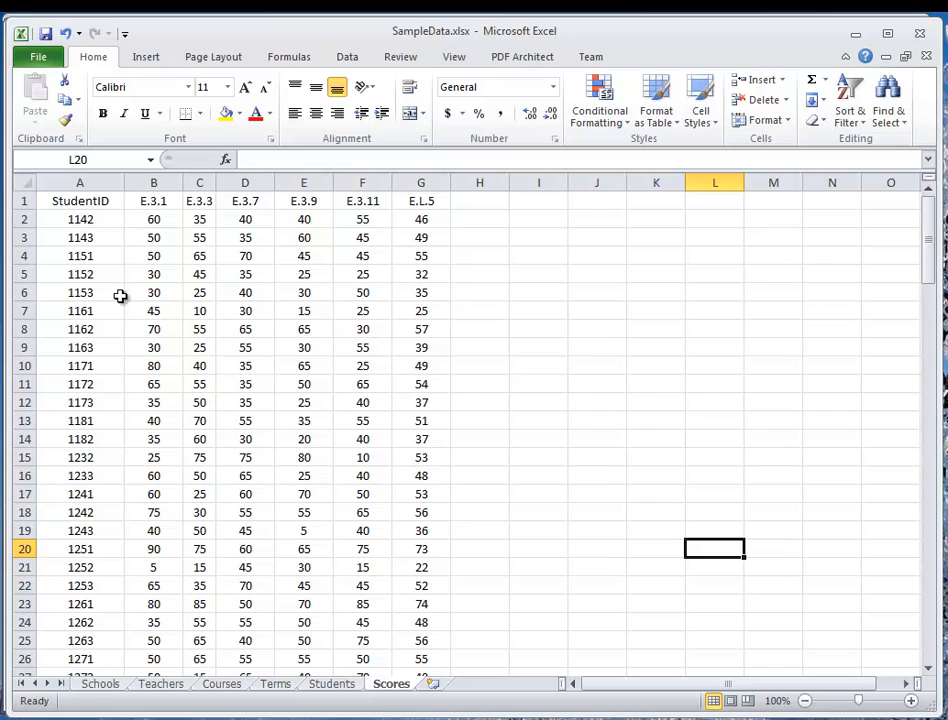
pyautogui.click(256, 293)
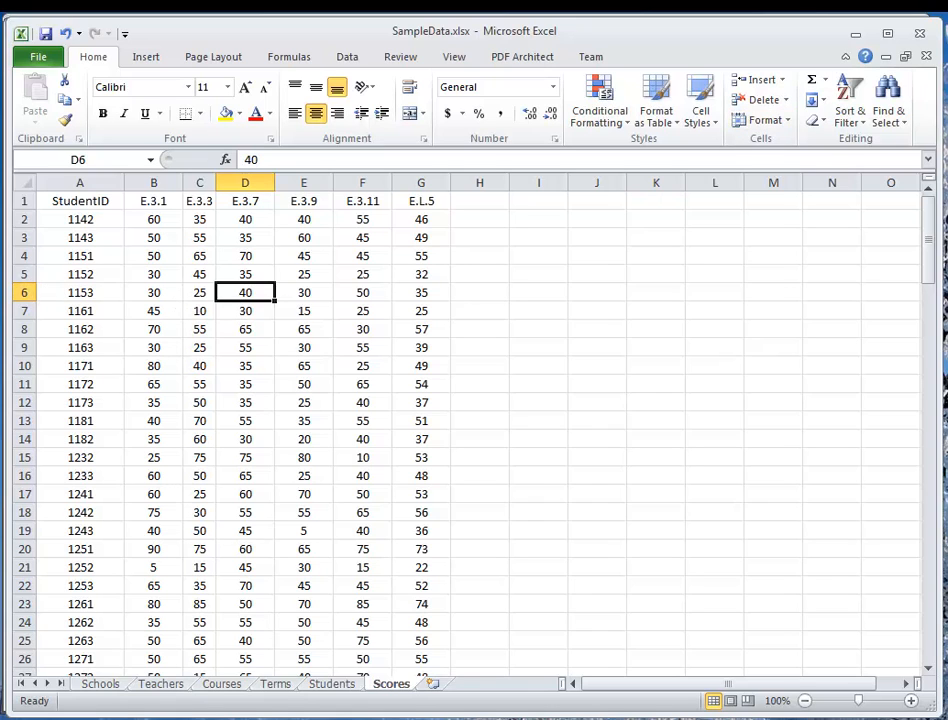
pyautogui.hotkey('alt', 'Tab')
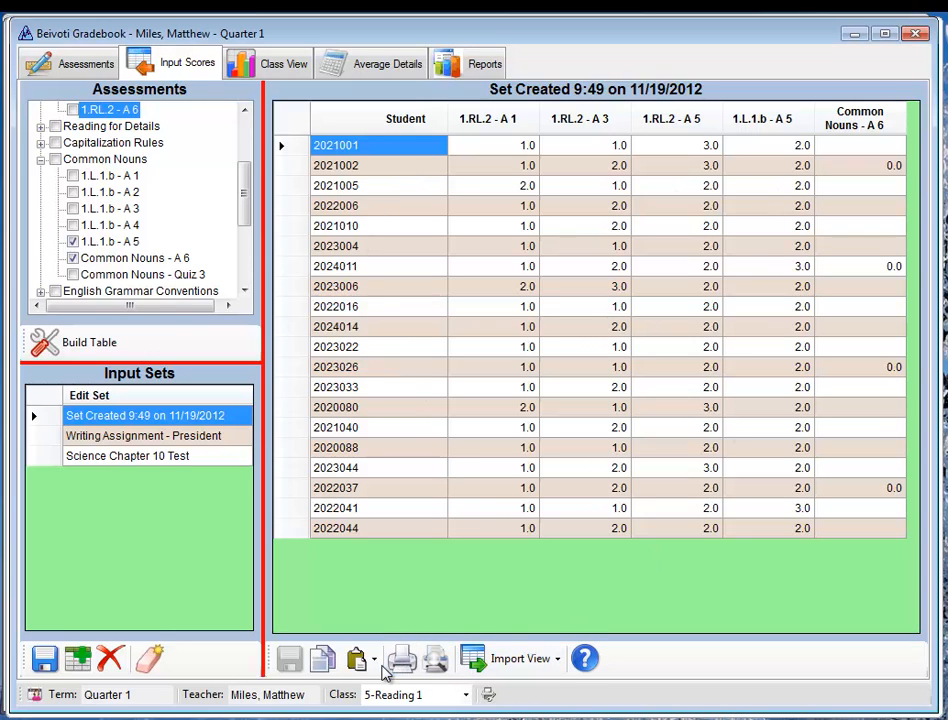
pyautogui.click(374, 661)
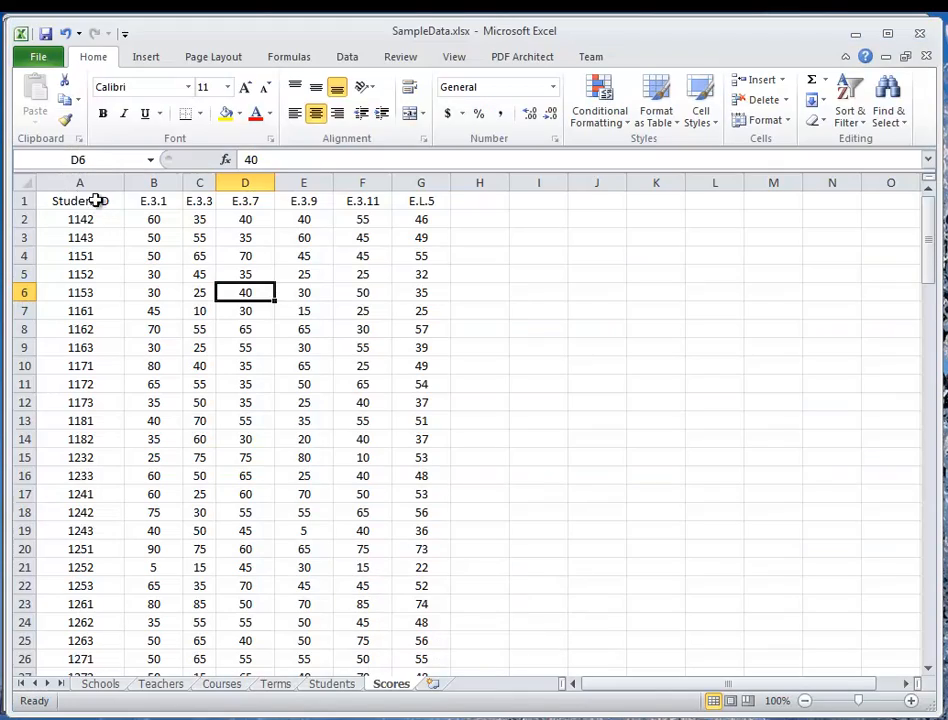
# Copy the student IDs and all score columns, headers included, from the Scores sheet in Excel and return to Beivoti Gradebook
pyautogui.moveTo(95, 200); pyautogui.dragTo(397, 636)
pyautogui.rightClick(286, 415)
pyautogui.click(370, 448)
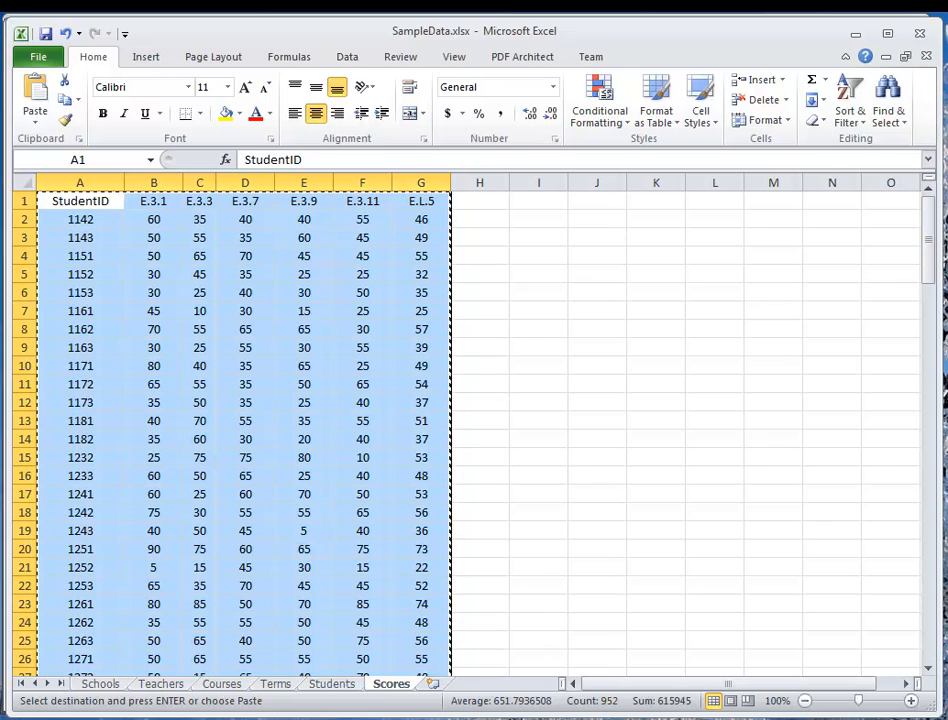
pyautogui.hotkey('alt', 'Tab')
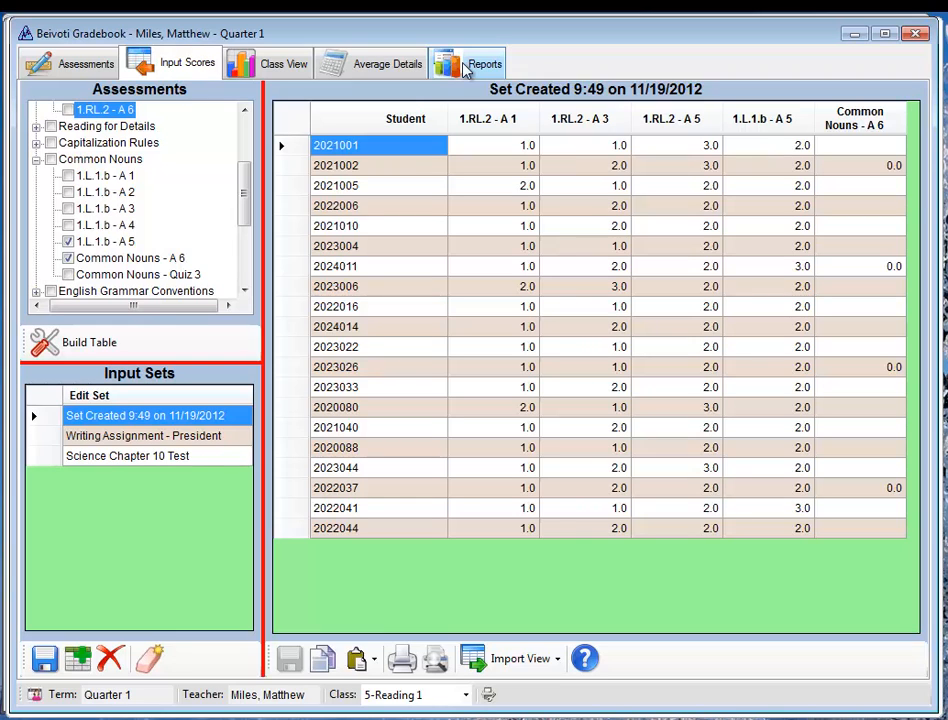
# Open the class charts, enlarge the topic score list, and inspect the third student's overall average and Understanding Speech chart
pyautogui.click(270, 63)
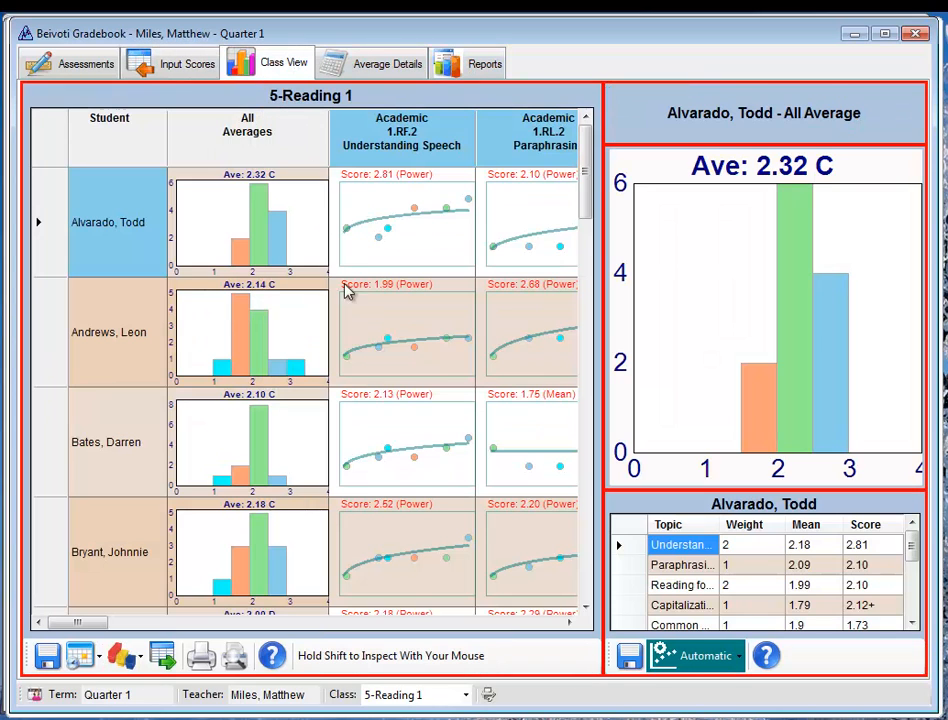
pyautogui.moveTo(667, 490); pyautogui.dragTo(713, 316)
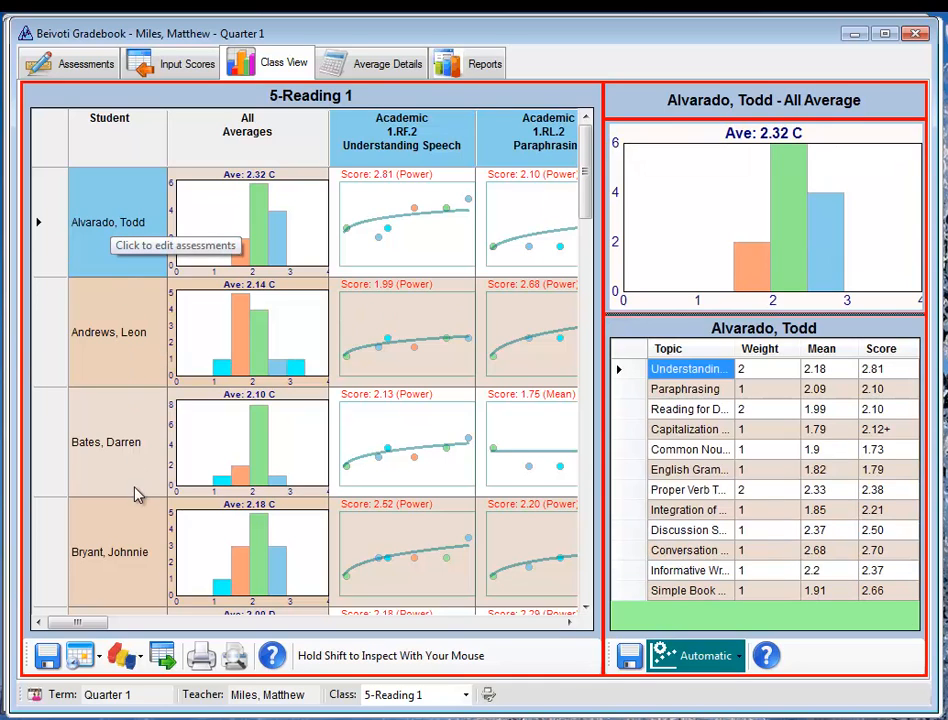
pyautogui.click(58, 466)
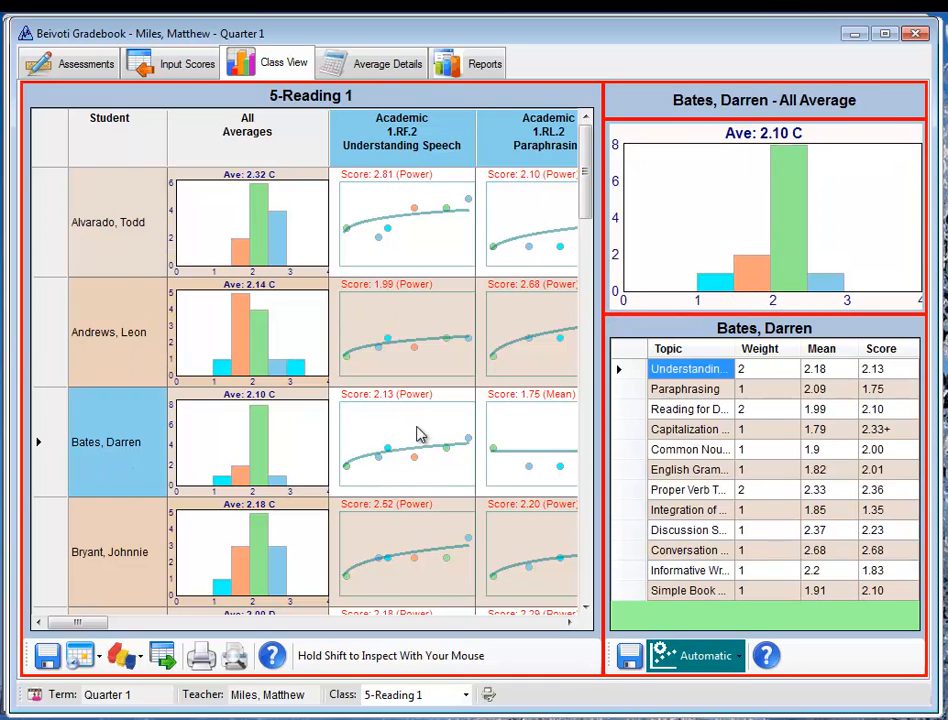
pyautogui.click(418, 459)
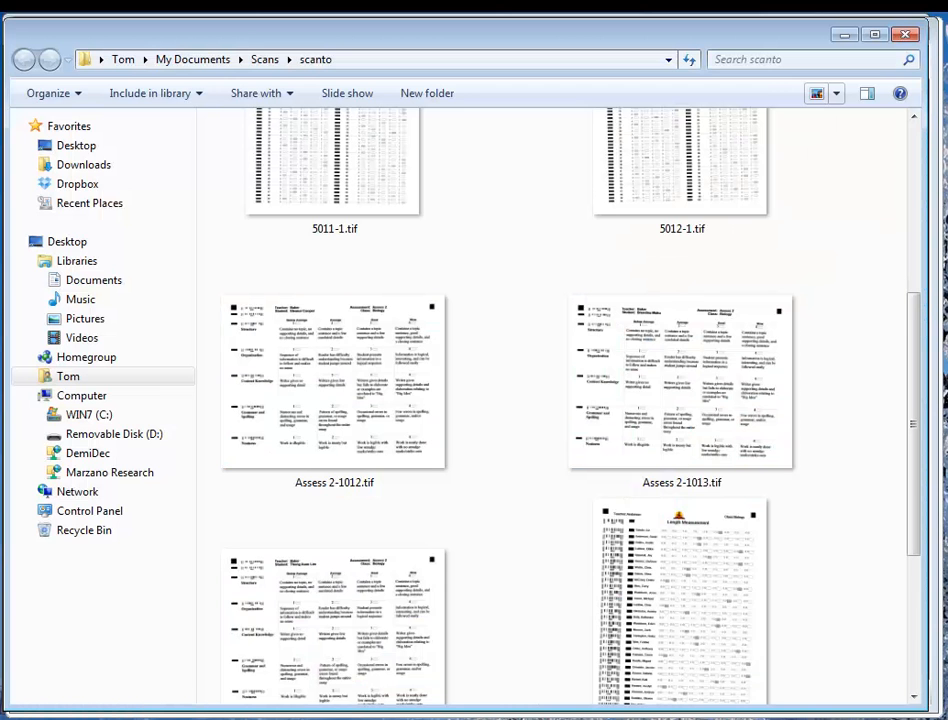
# Look through the scanned answer sheets and rubrics in the scanto folder and open Length Measurement-1.tif in Paint.NET
pyautogui.moveTo(913, 492); pyautogui.dragTo(914, 258)
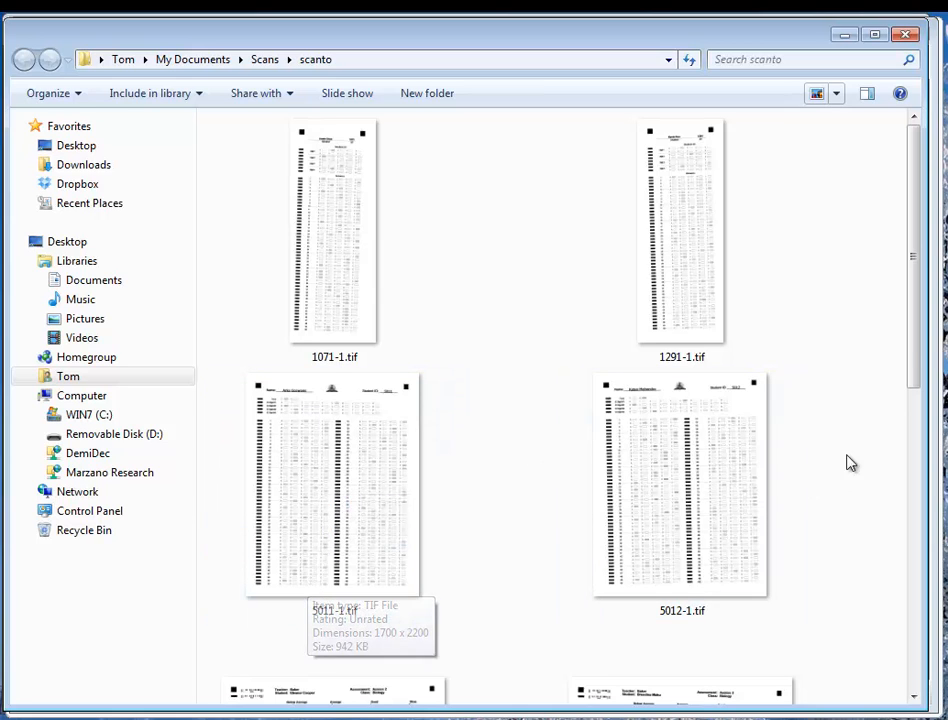
pyautogui.moveTo(918, 368); pyautogui.dragTo(922, 567)
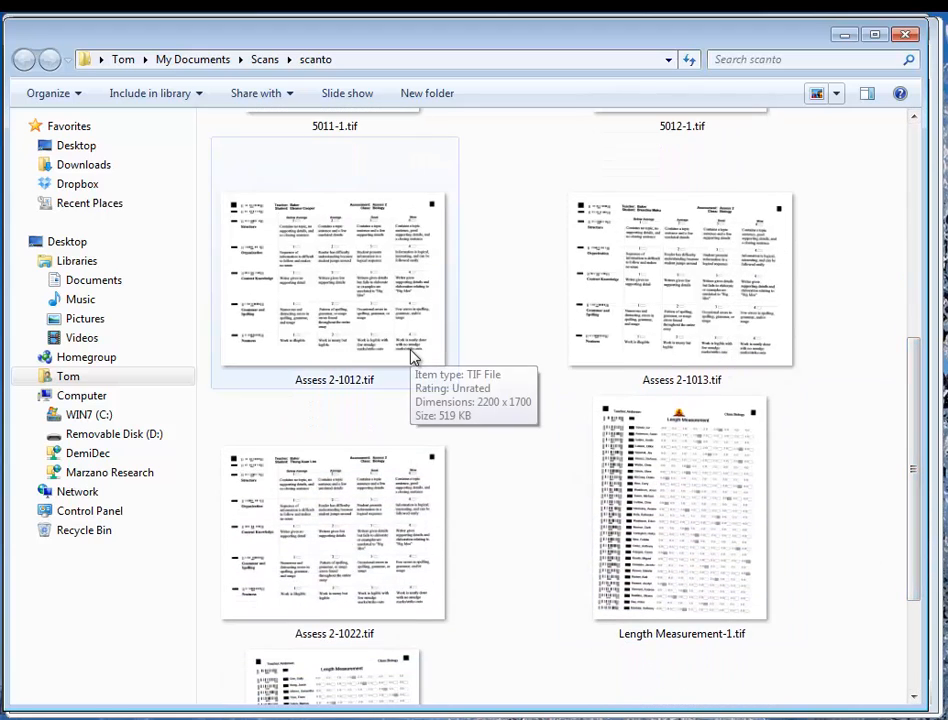
pyautogui.click(651, 505)
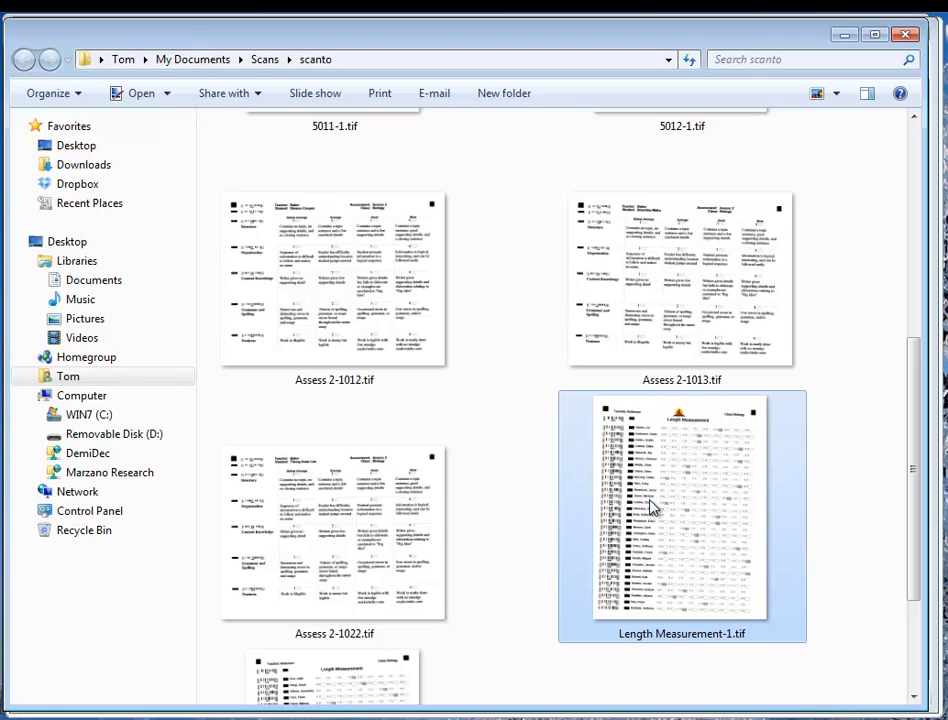
pyautogui.doubleClick(636, 548)
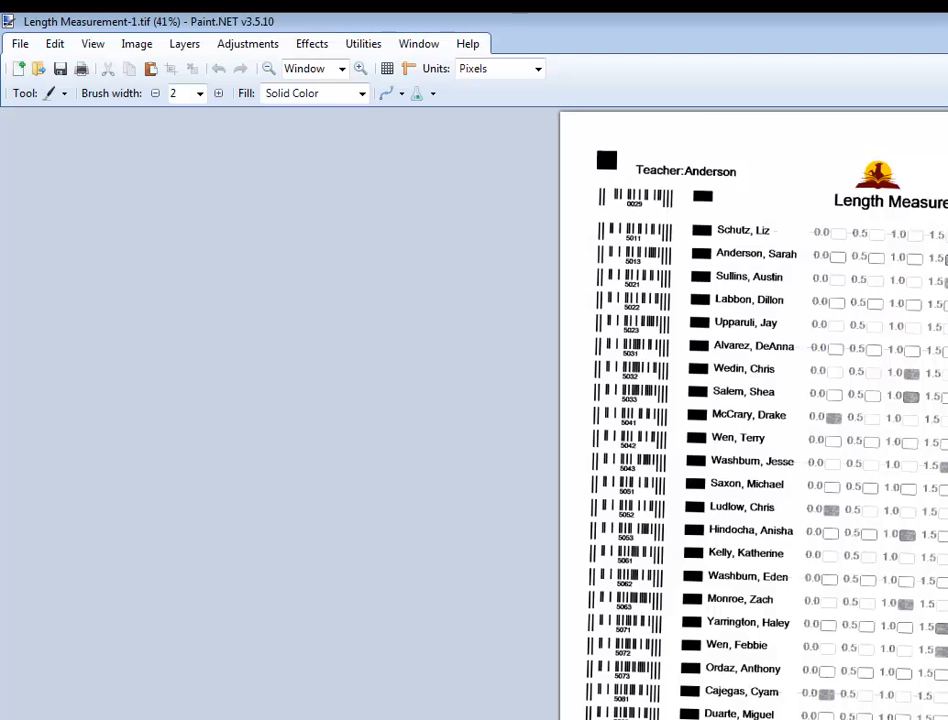
# Shrink and reposition the Paint.NET window, and view the scanned Length Measurement sheet from its header at 33% zoom
pyautogui.click(947, 20)
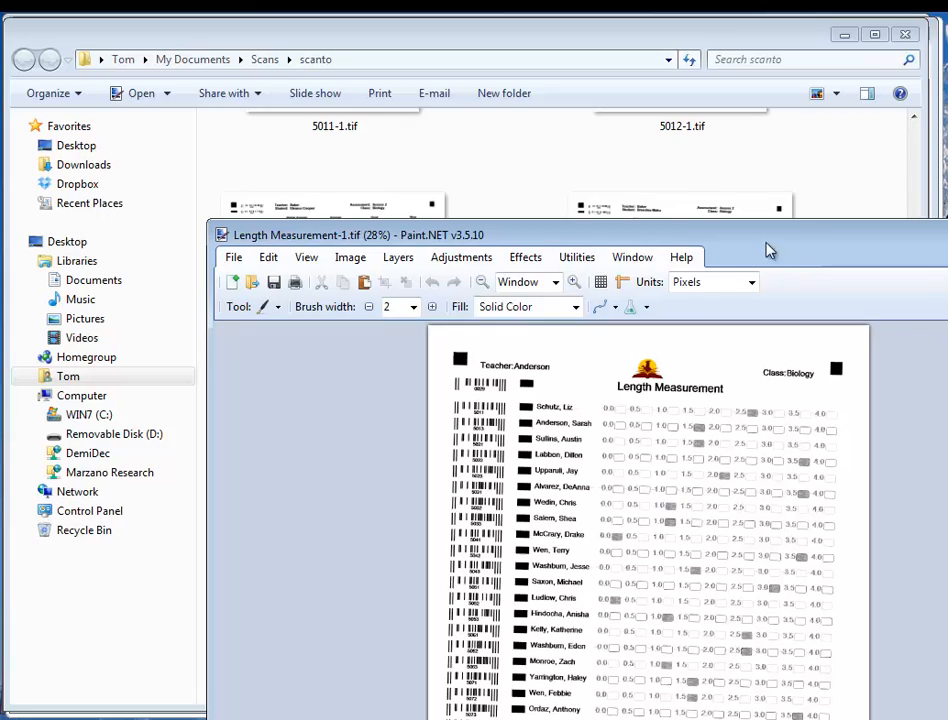
pyautogui.moveTo(766, 250)
pyautogui.mouseDown()
pyautogui.moveTo(624, 87)
pyautogui.moveTo(571, 48)
pyautogui.mouseUp()
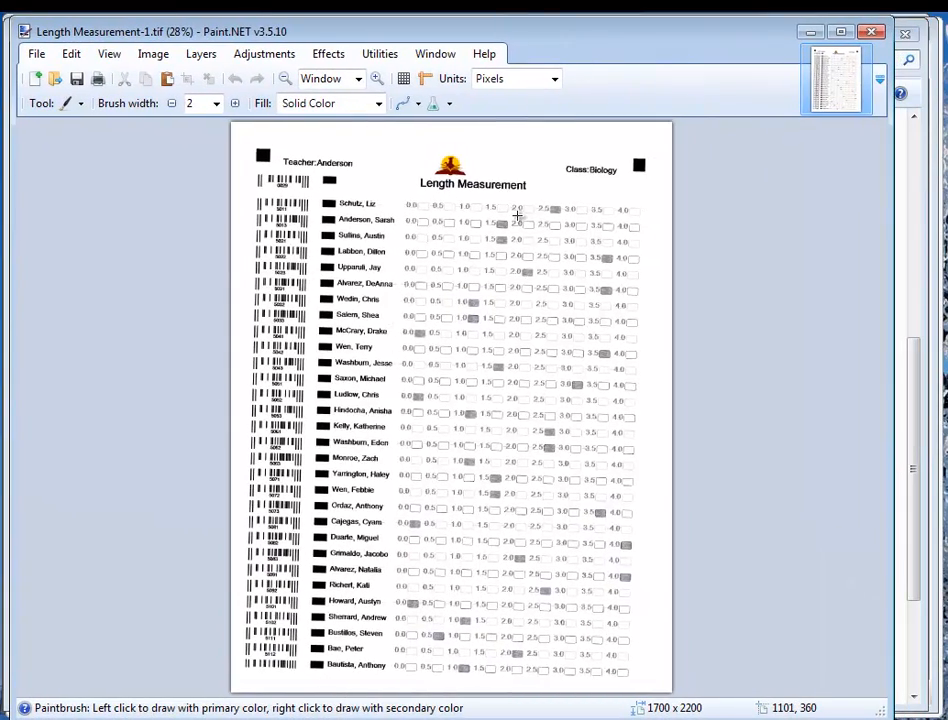
pyautogui.hotkey('ctrl', '+')
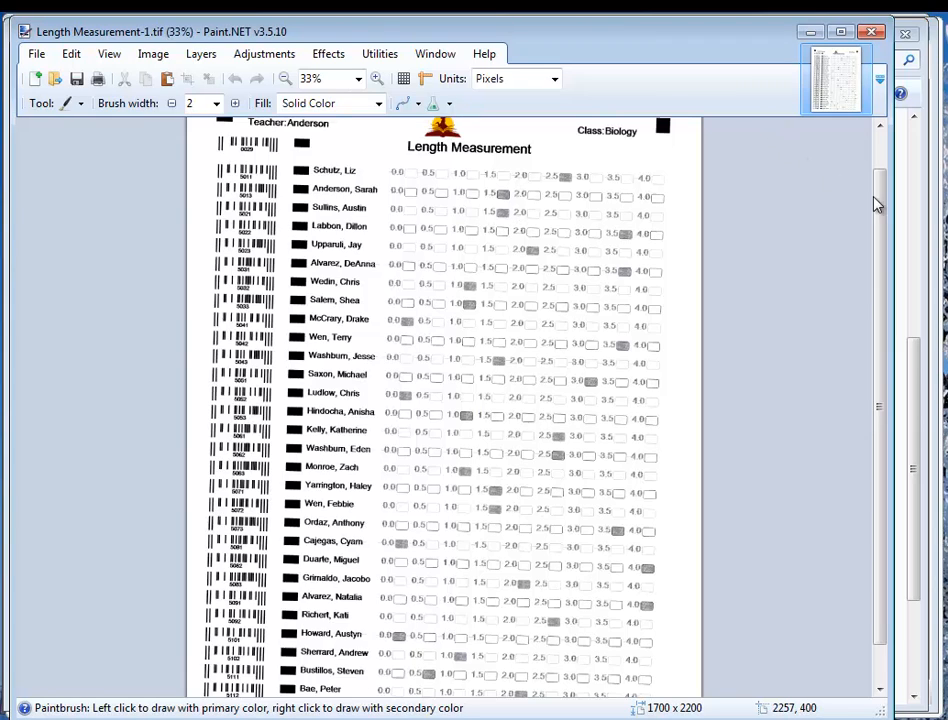
pyautogui.moveTo(876, 203); pyautogui.dragTo(877, 165)
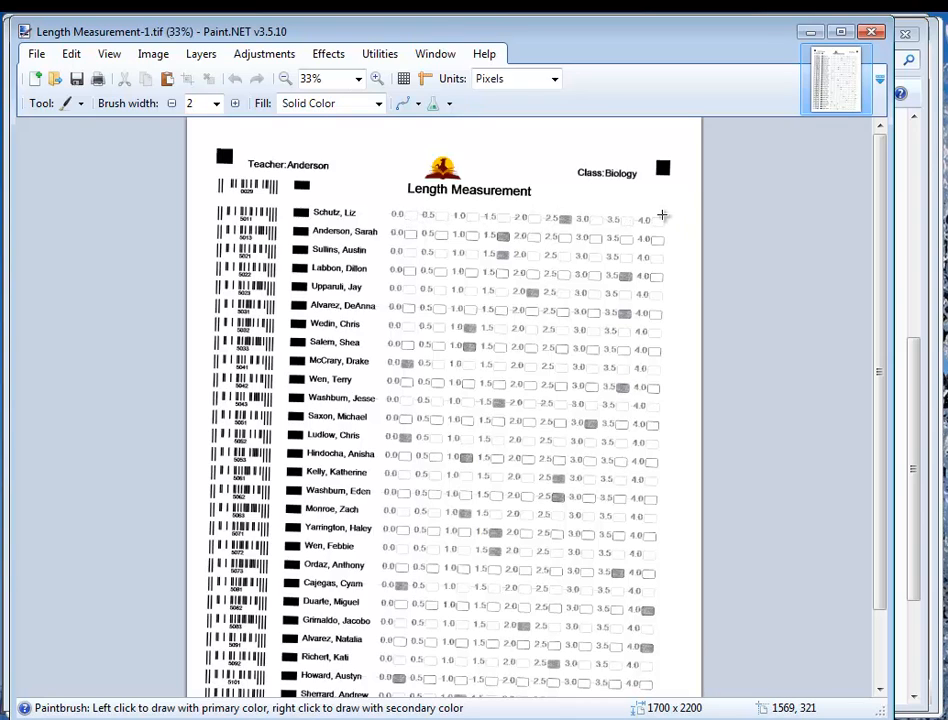
# Review the marked scores on the Length Measurement-1.tif sheet down to the last student, then close the image
pyautogui.moveTo(884, 326)
pyautogui.mouseDown()
pyautogui.moveTo(890, 407)
pyautogui.moveTo(889, 307)
pyautogui.mouseUp()
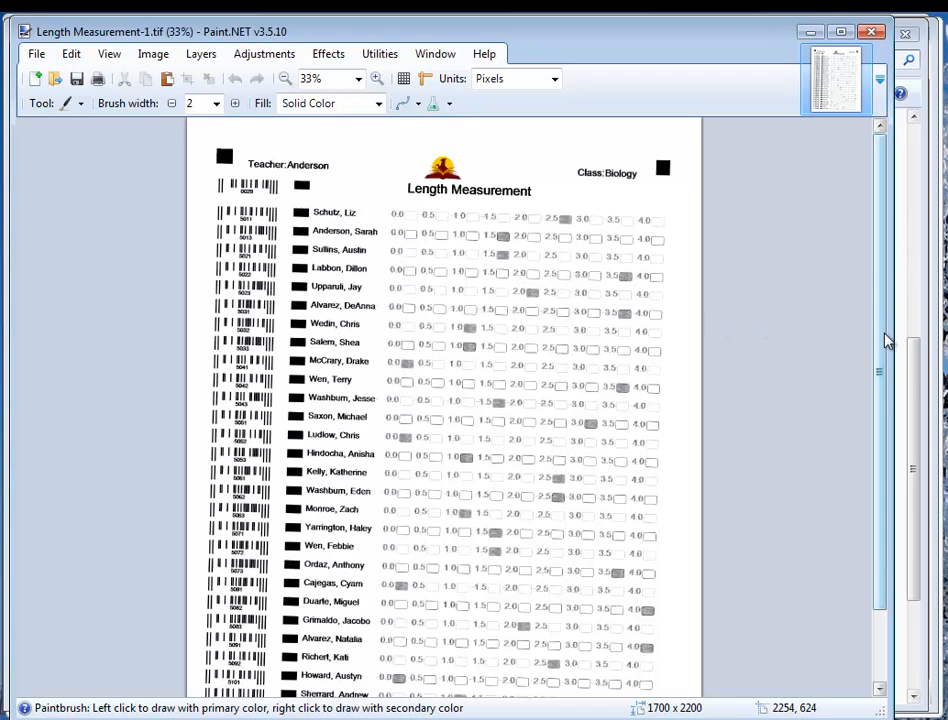
pyautogui.moveTo(885, 352); pyautogui.dragTo(906, 474)
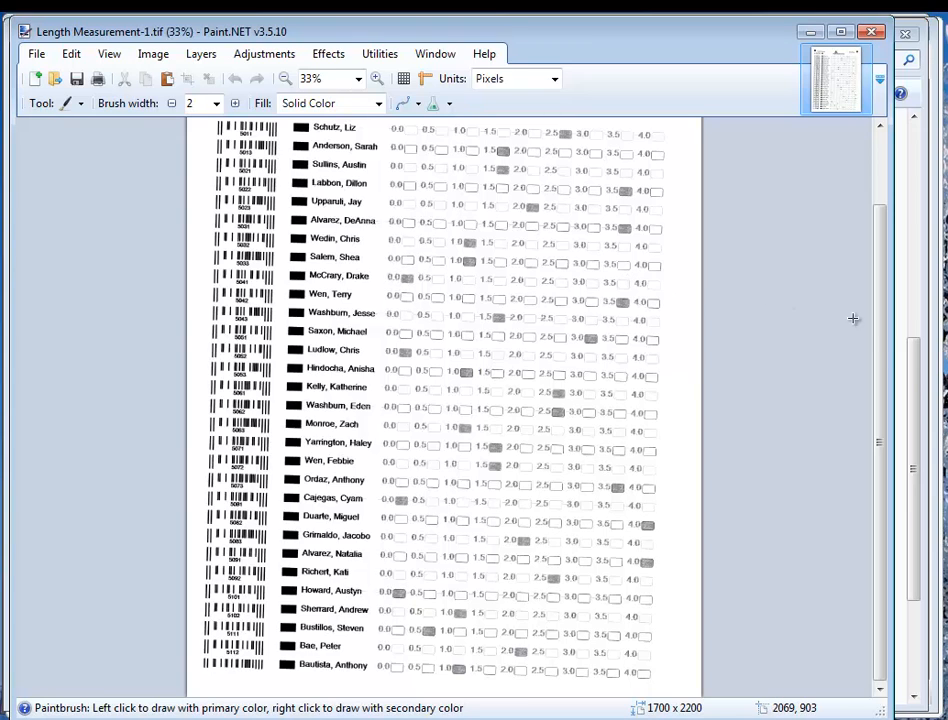
pyautogui.moveTo(884, 343); pyautogui.dragTo(882, 255)
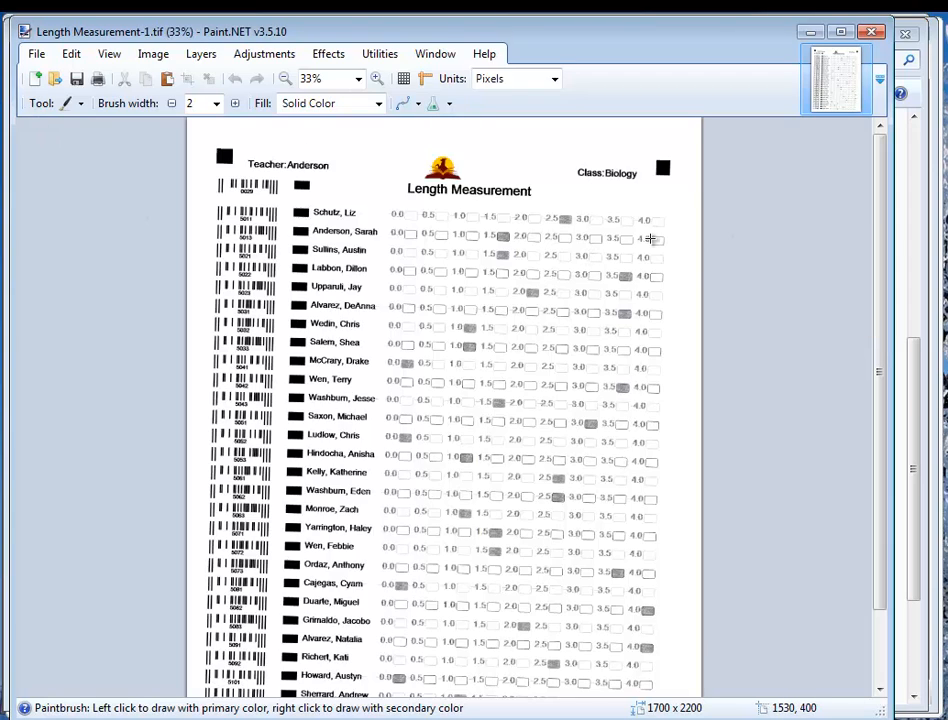
pyautogui.moveTo(862, 57)
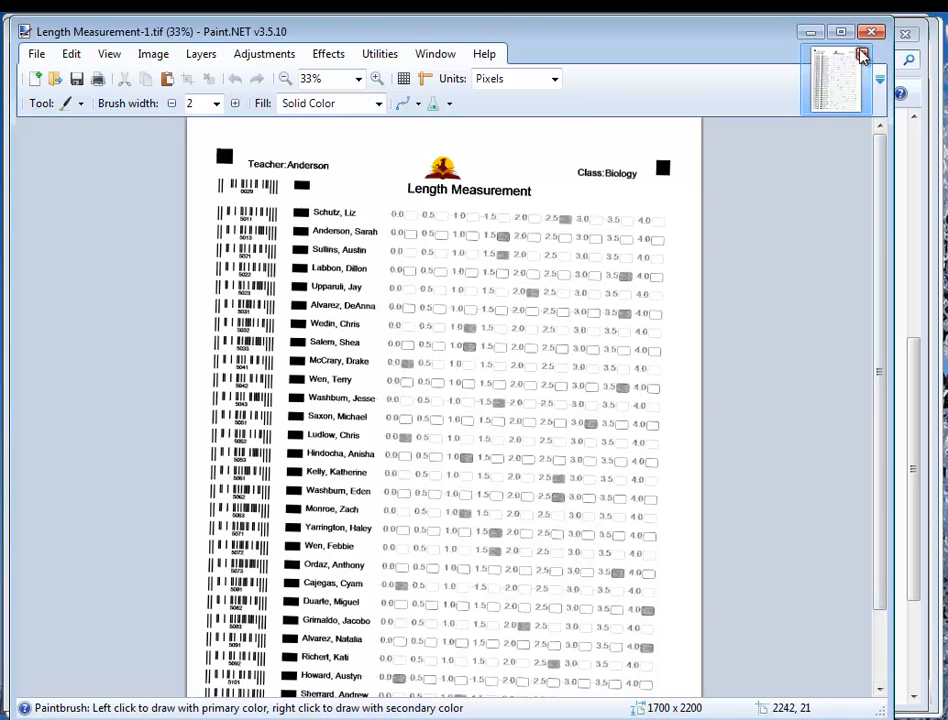
pyautogui.click(870, 32)
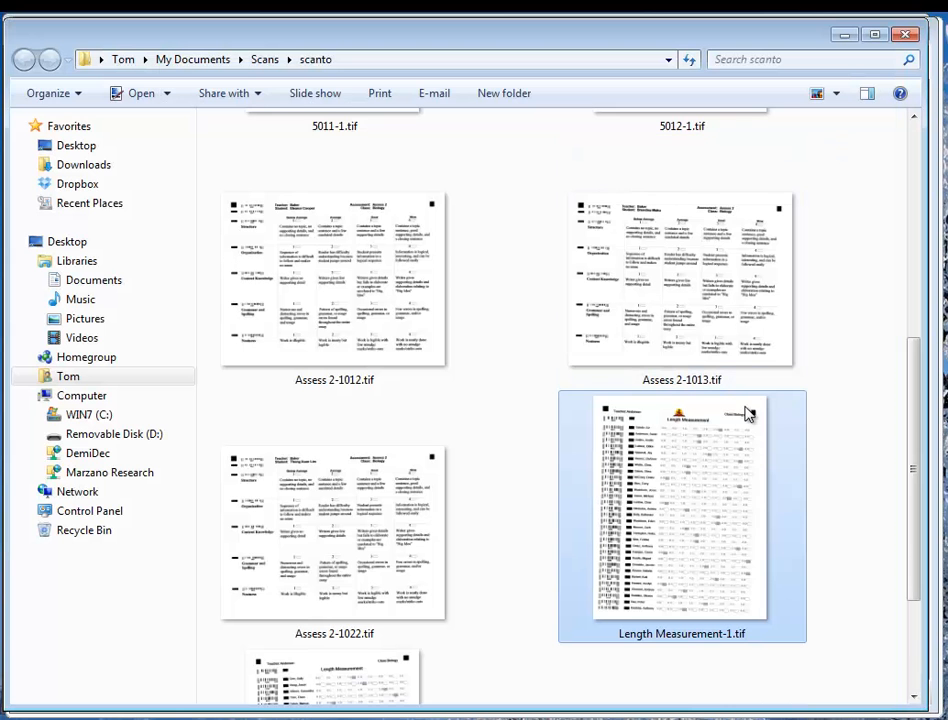
# Browse the scans in the scanto folder and open the Assess 2-1012.tif rubric in Paint.NET
pyautogui.scroll(-2, 745, 413)
pyautogui.scroll(5, 745, 413)
pyautogui.scroll(-2, 745, 413)
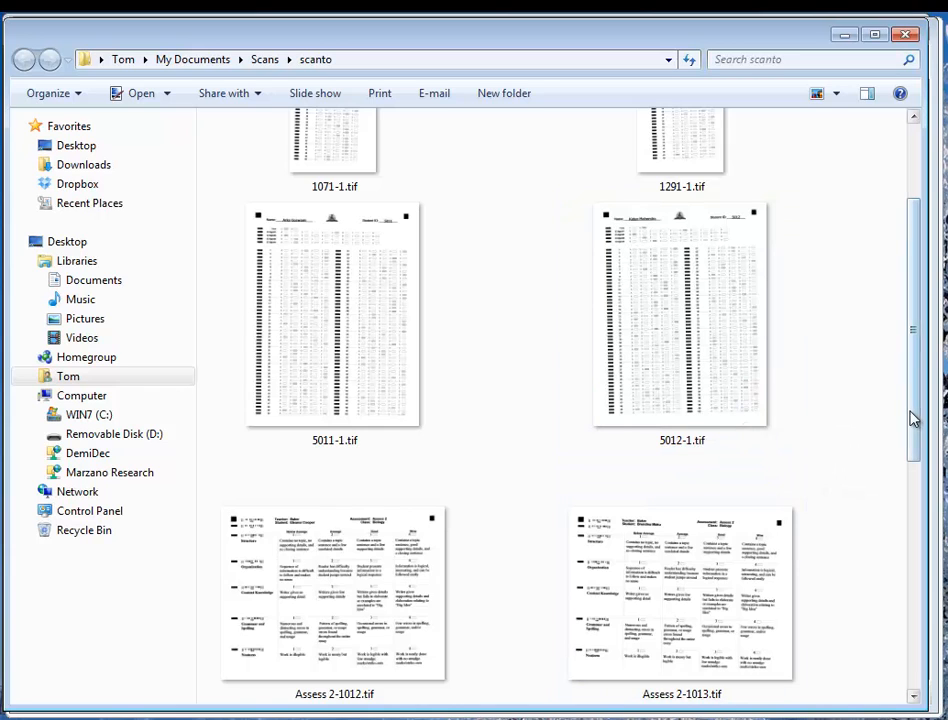
pyautogui.moveTo(912, 415); pyautogui.dragTo(910, 484)
pyautogui.click(325, 484)
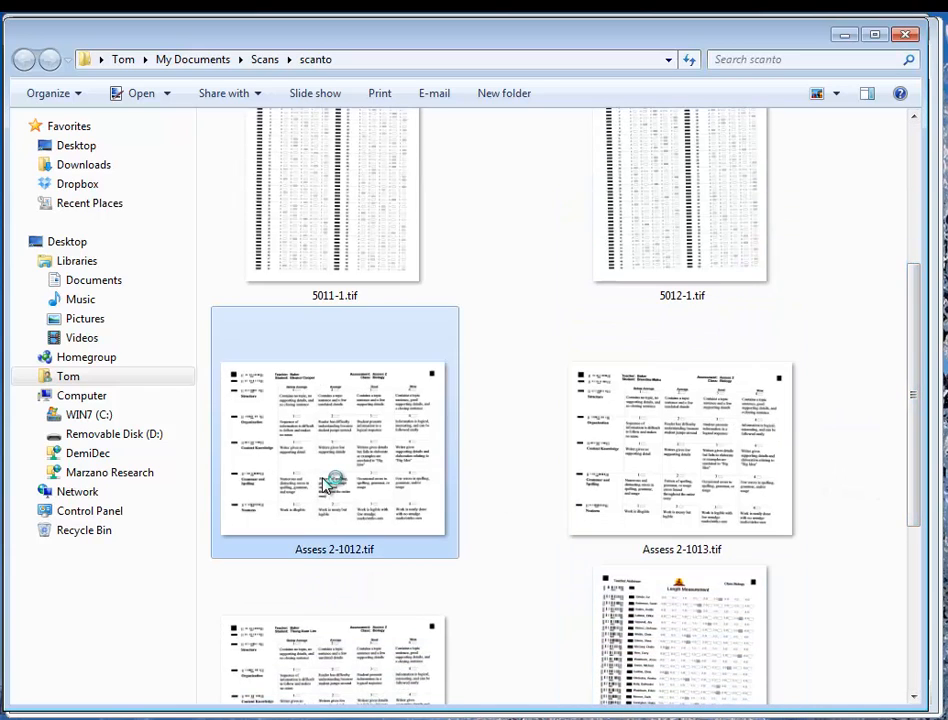
pyautogui.doubleClick(325, 484)
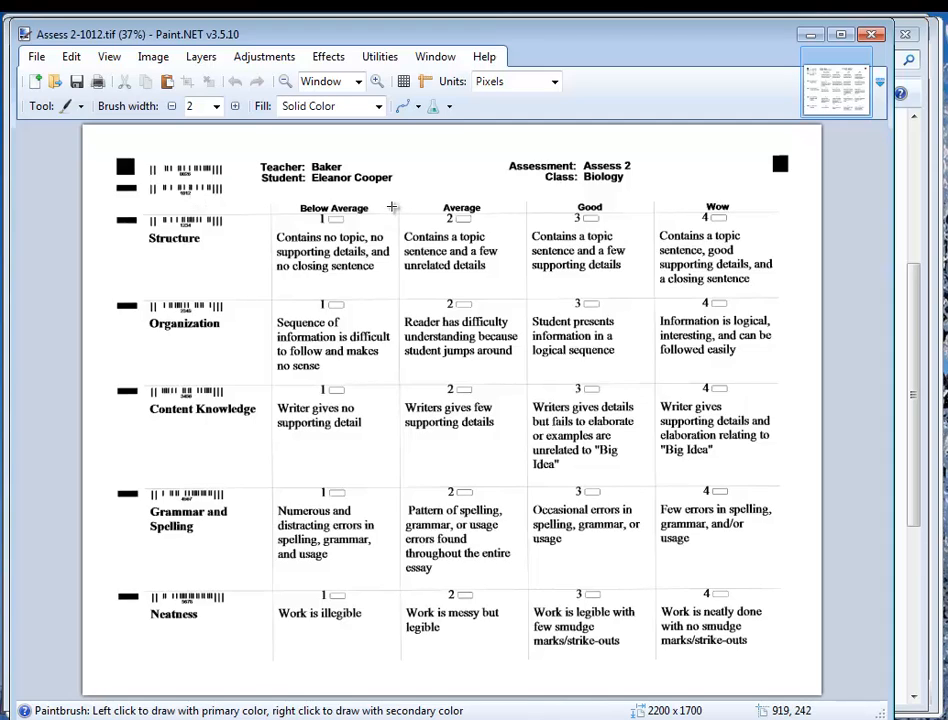
# Examine the rubric's barcodes and header at 100% zoom, fit the whole page to the window, and close the image
pyautogui.hotkey('ctrl', '0')
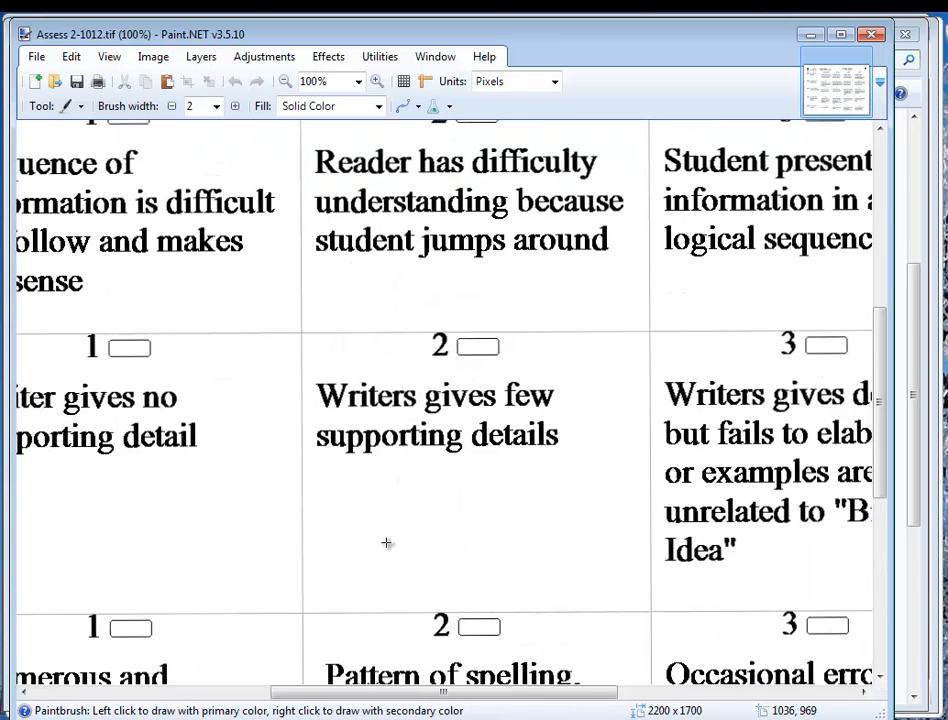
pyautogui.moveTo(408, 692); pyautogui.dragTo(89, 678)
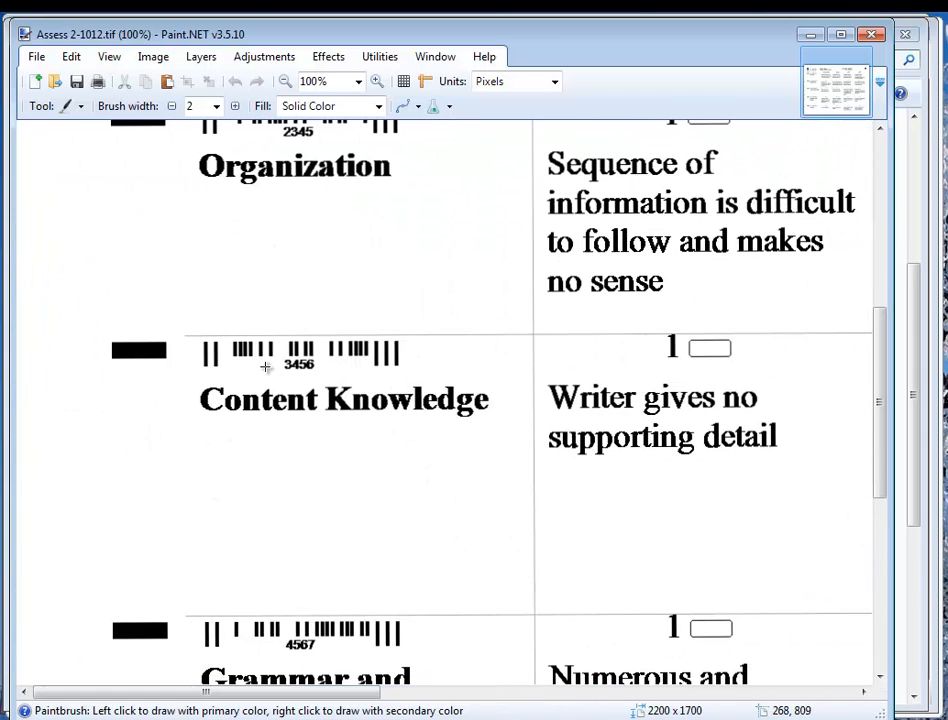
pyautogui.moveTo(882, 452); pyautogui.dragTo(880, 254)
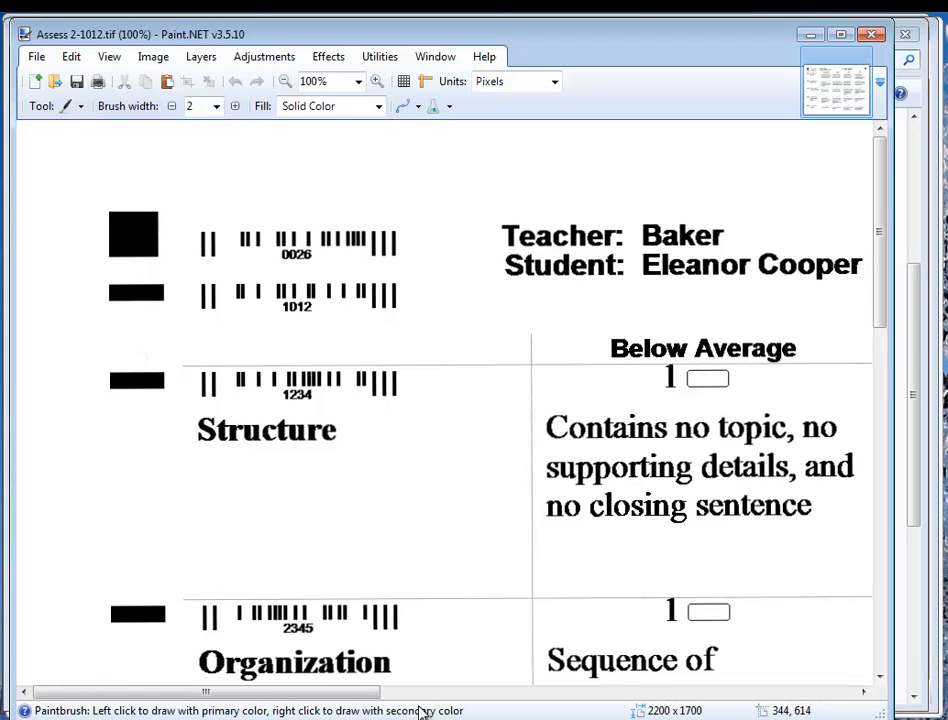
pyautogui.click(358, 81)
pyautogui.click(322, 444)
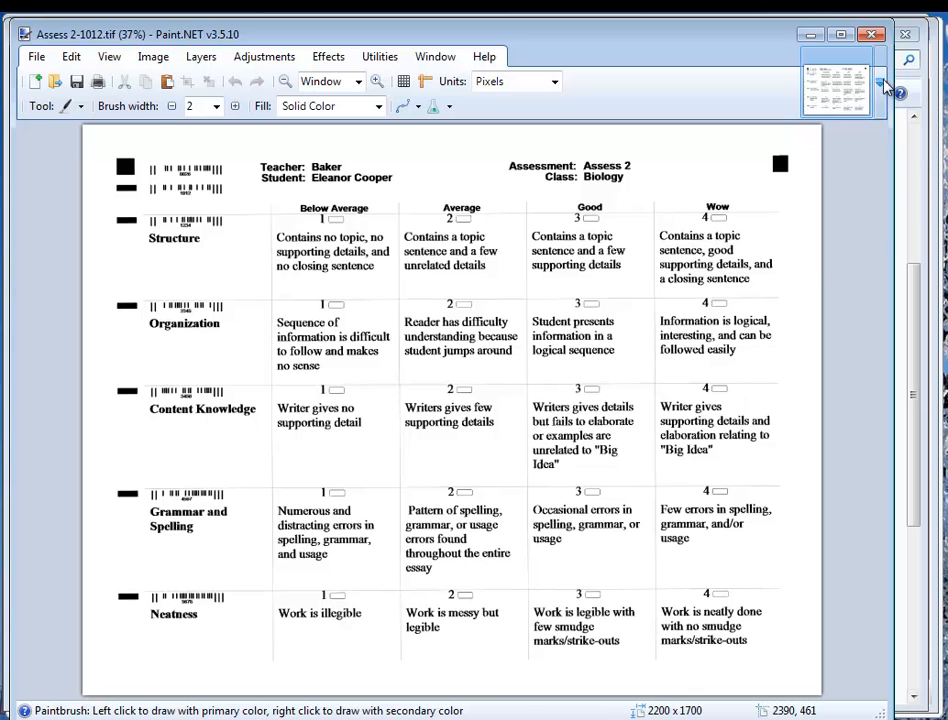
pyautogui.click(872, 34)
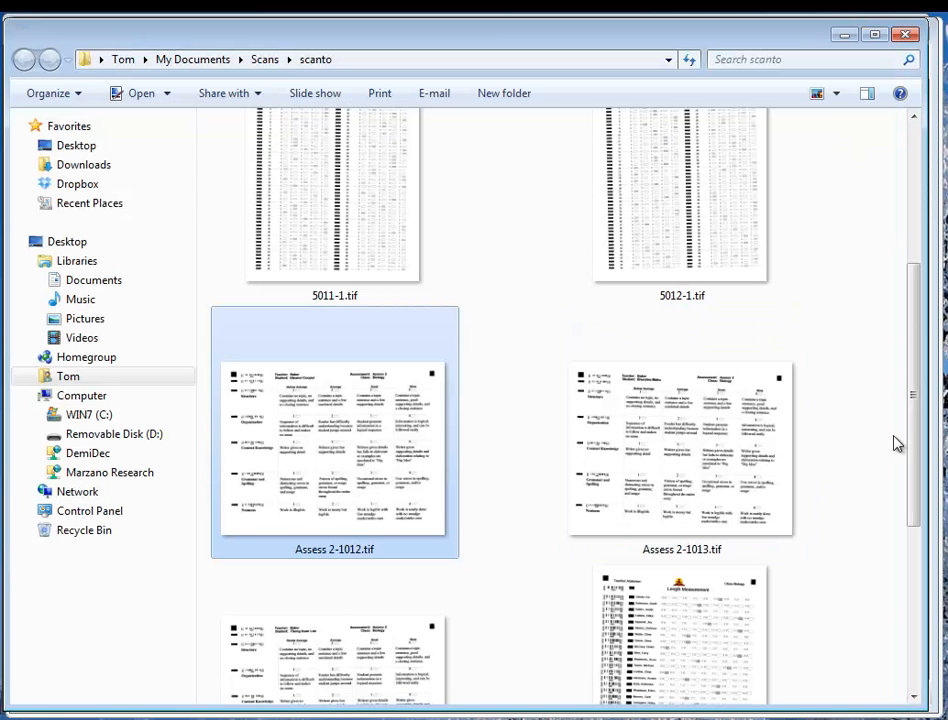
# Open Assess 2-1022.tif from the scanto folder, reposition its window to view the full rubric, and close it
pyautogui.moveTo(914, 444); pyautogui.dragTo(810, 557)
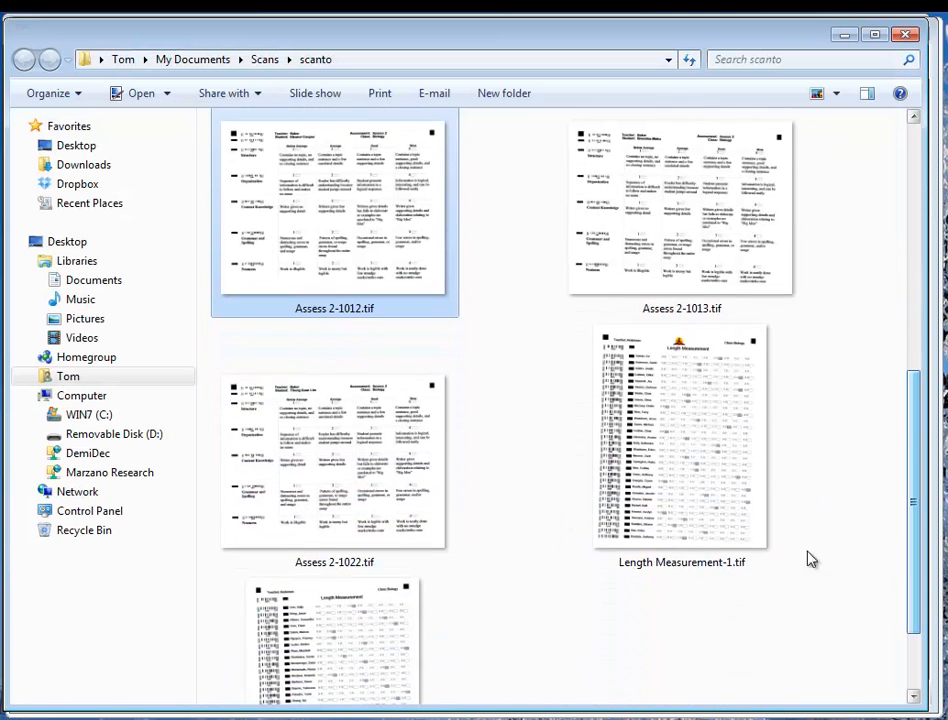
pyautogui.click(307, 478)
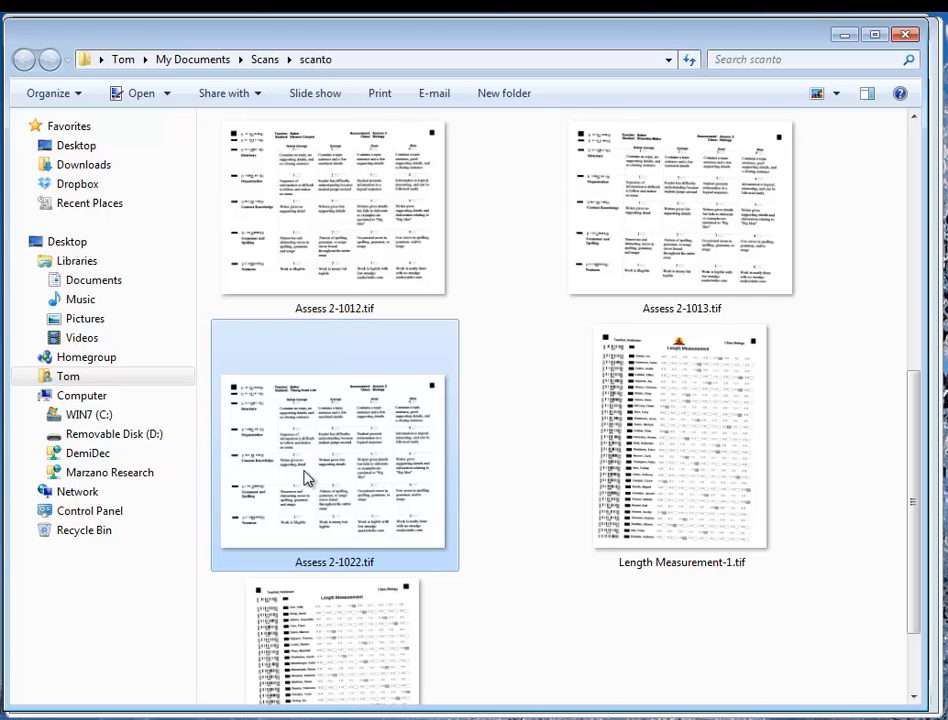
pyautogui.doubleClick(307, 478)
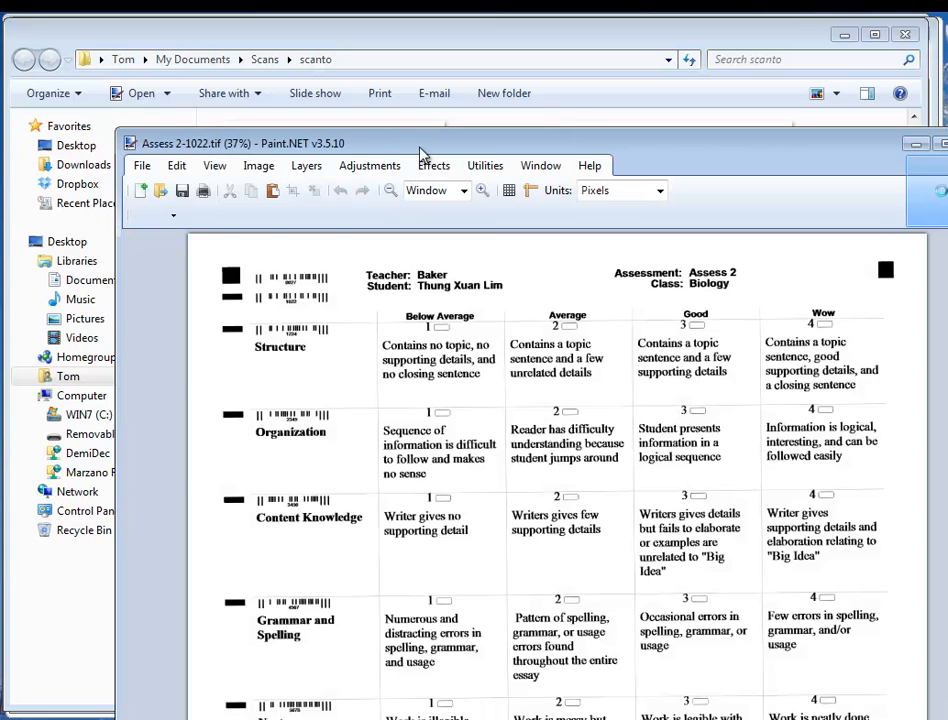
pyautogui.moveTo(423, 152)
pyautogui.mouseDown()
pyautogui.moveTo(394, 121)
pyautogui.moveTo(408, 38)
pyautogui.mouseUp()
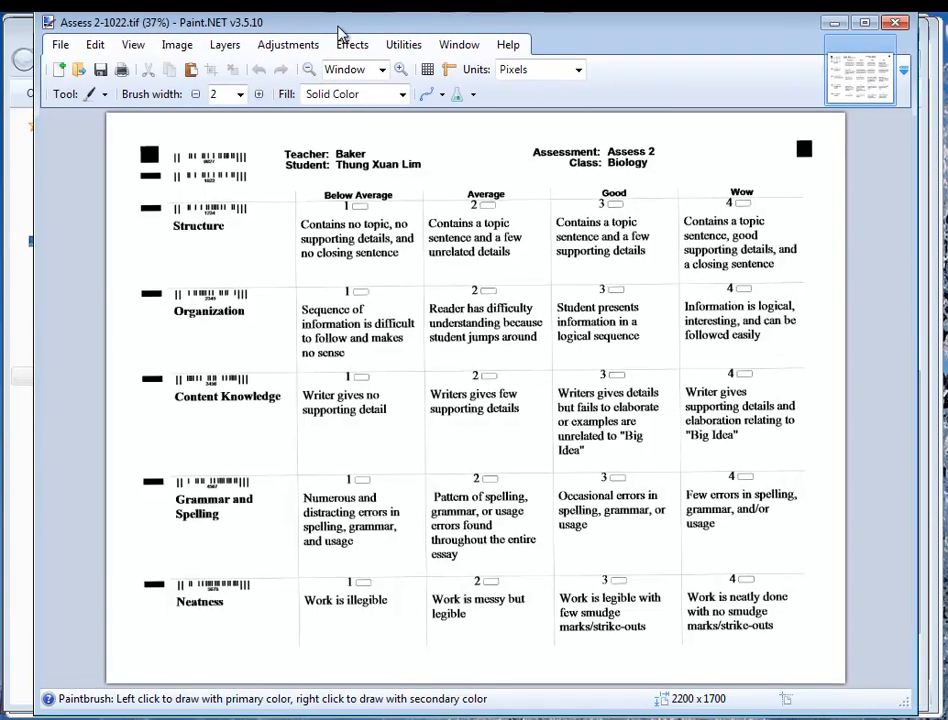
pyautogui.moveTo(338, 27); pyautogui.dragTo(340, 33)
pyautogui.click(900, 25)
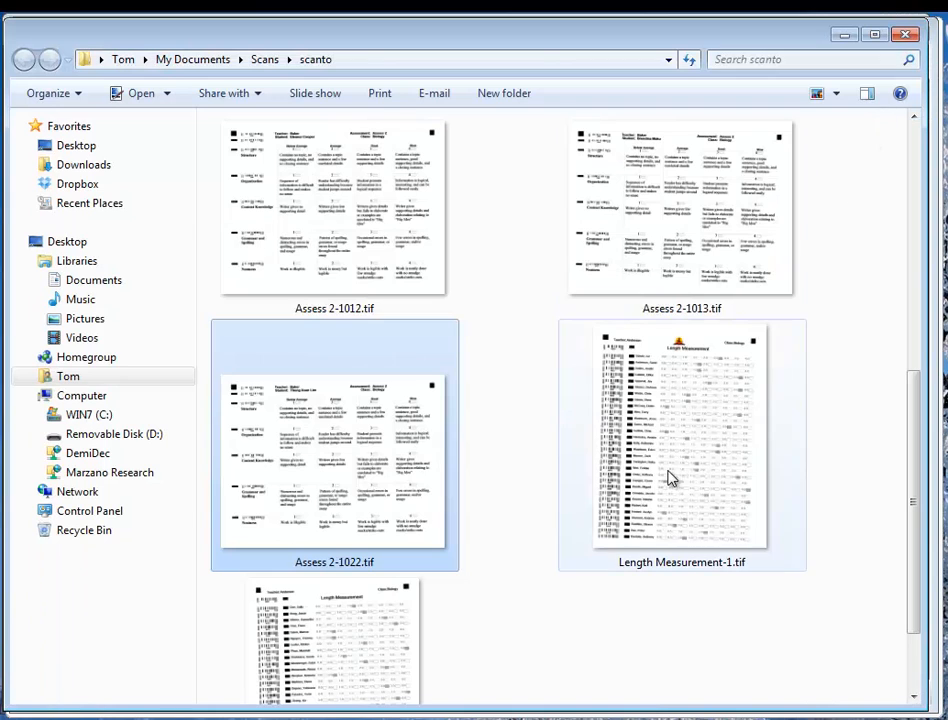
# Reopen the Assess 2-1012.tif rubric briefly, then close it along with the scanto folder
pyautogui.click(415, 189)
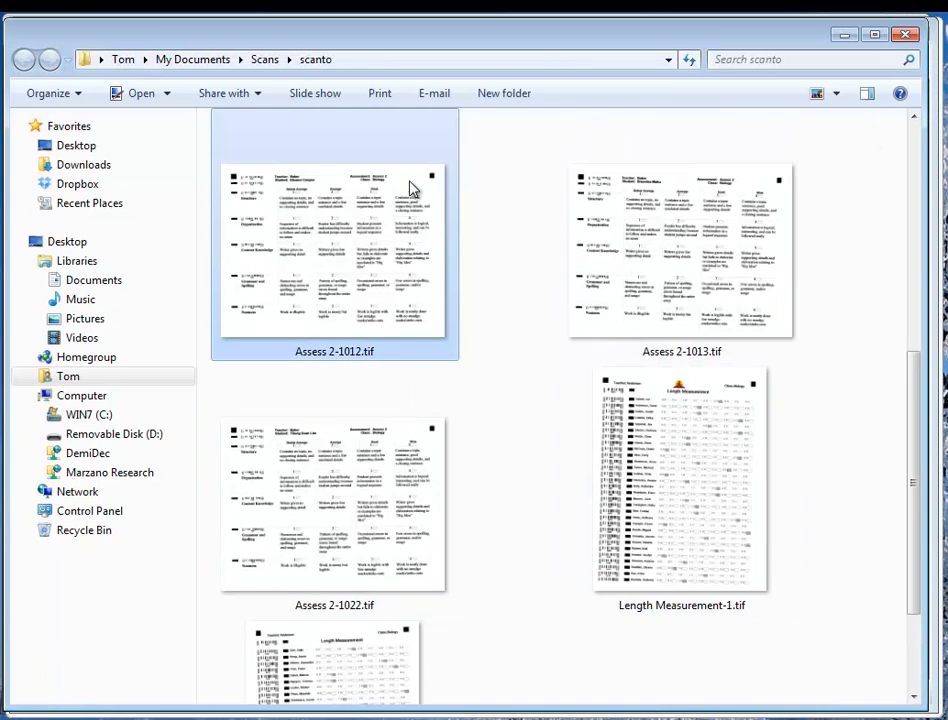
pyautogui.doubleClick(410, 189)
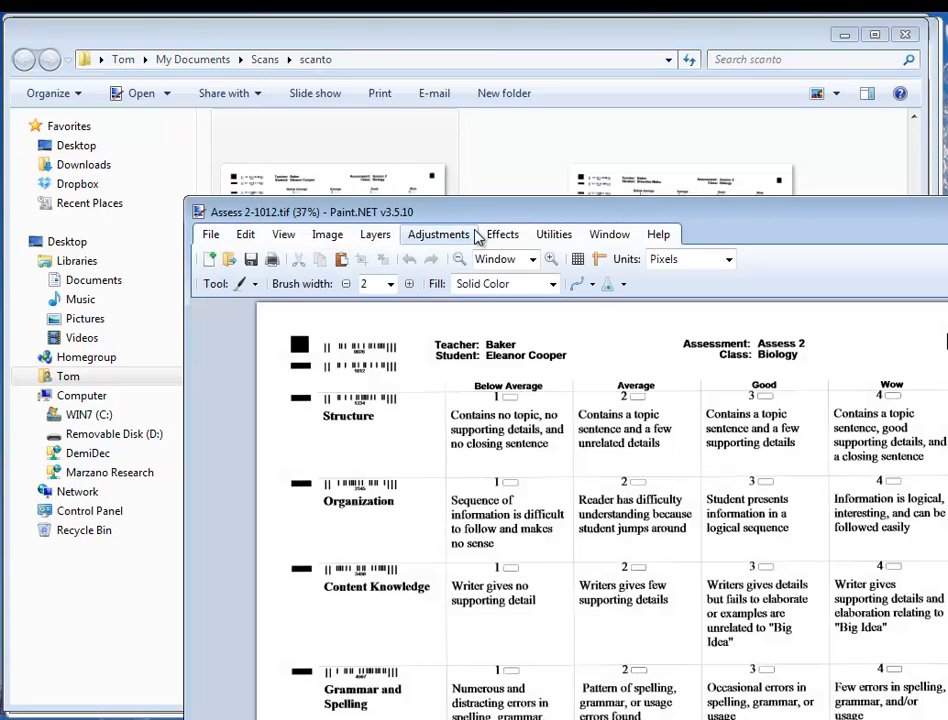
pyautogui.hotkey('alt', 'F4')
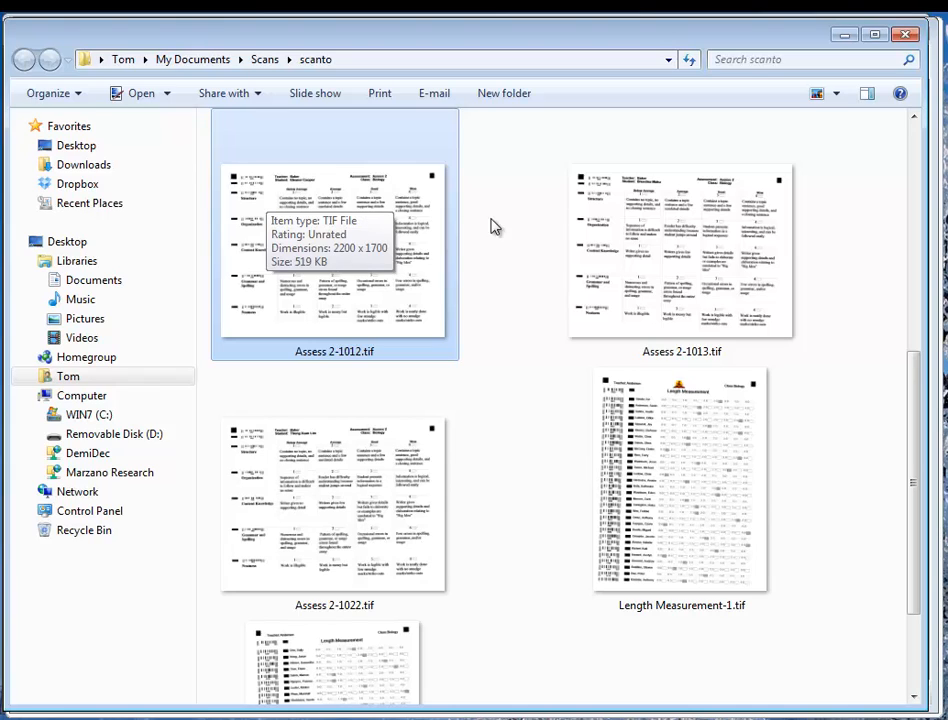
pyautogui.click(906, 37)
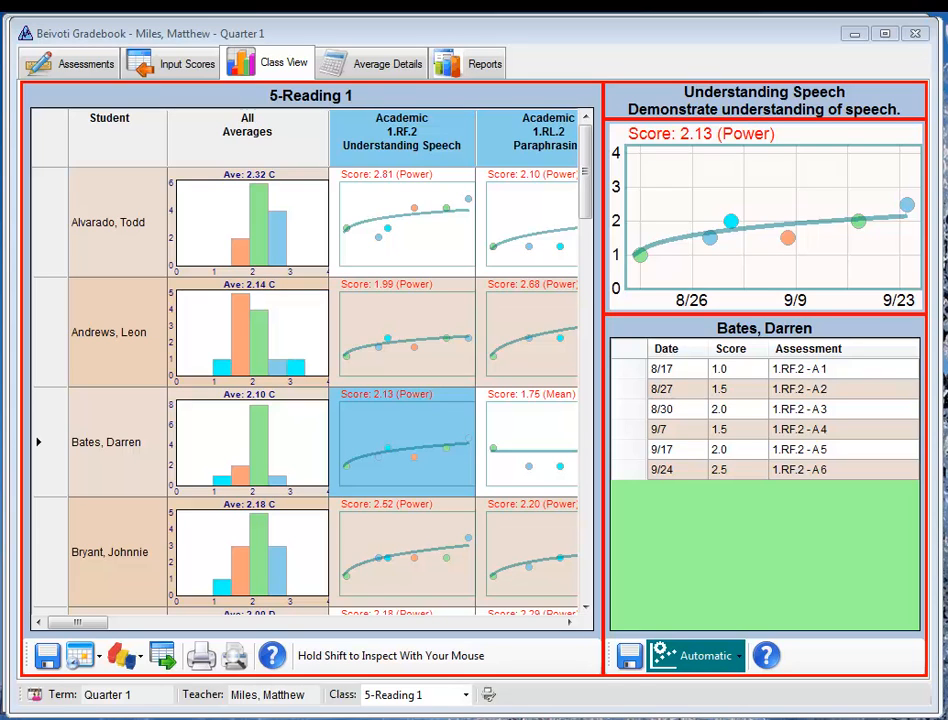
# Switch to CatScan and preview Length Measurement-2.tif from the list of scanned files
pyautogui.hotkey('alt', 'Tab')
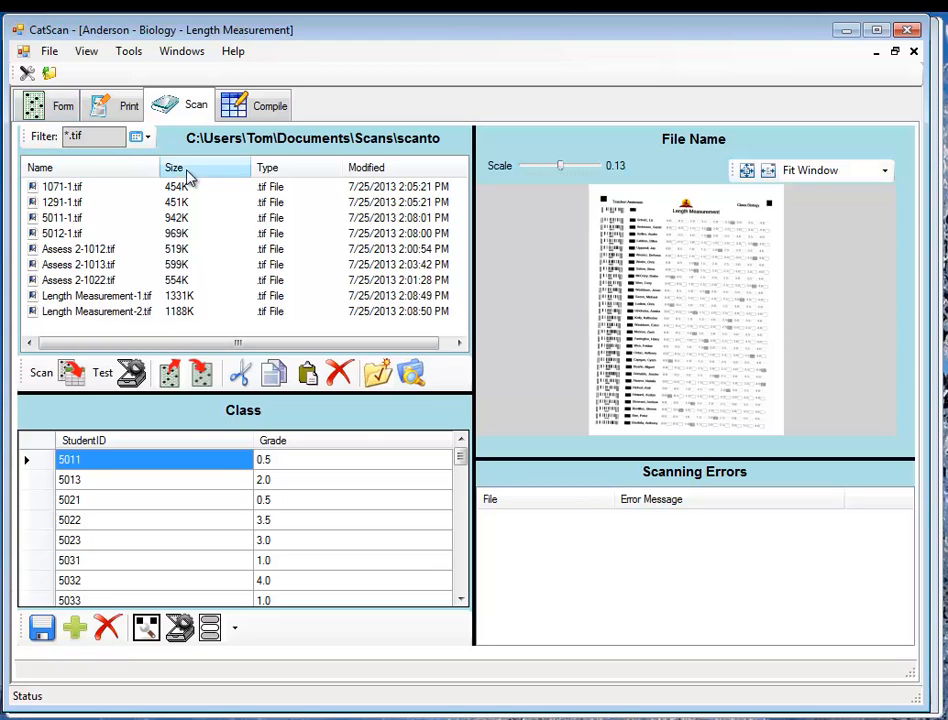
pyautogui.click(130, 174)
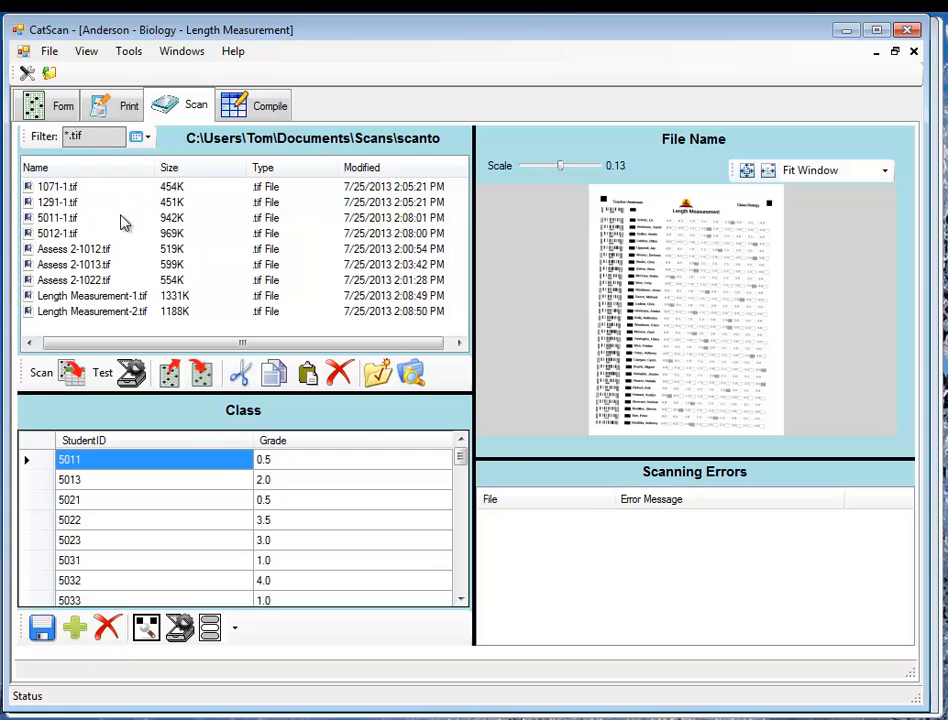
pyautogui.moveTo(118, 349); pyautogui.dragTo(89, 351)
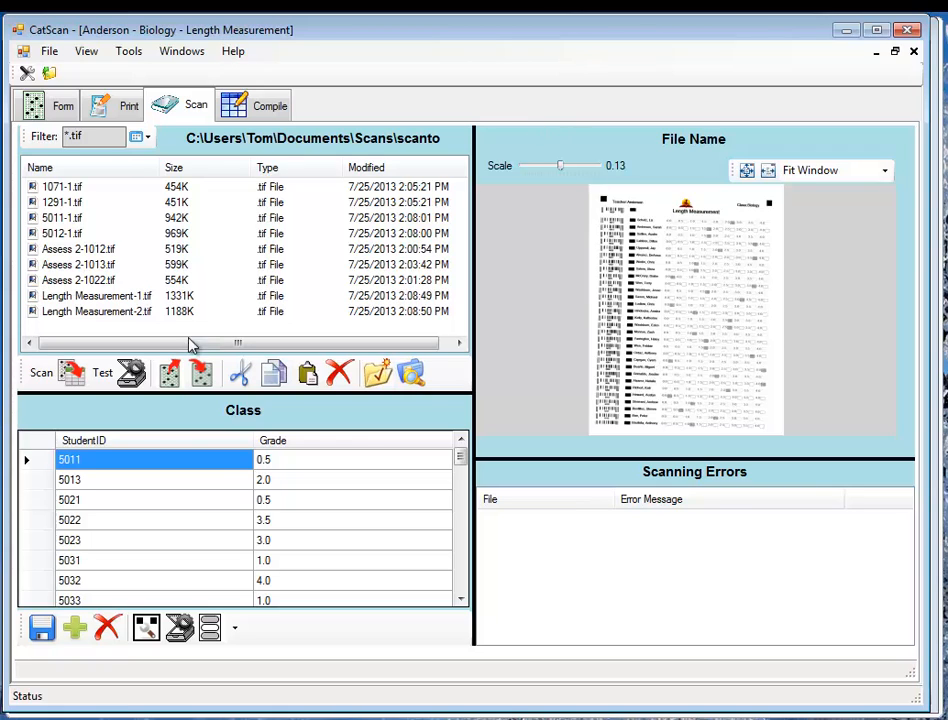
pyautogui.click(118, 312)
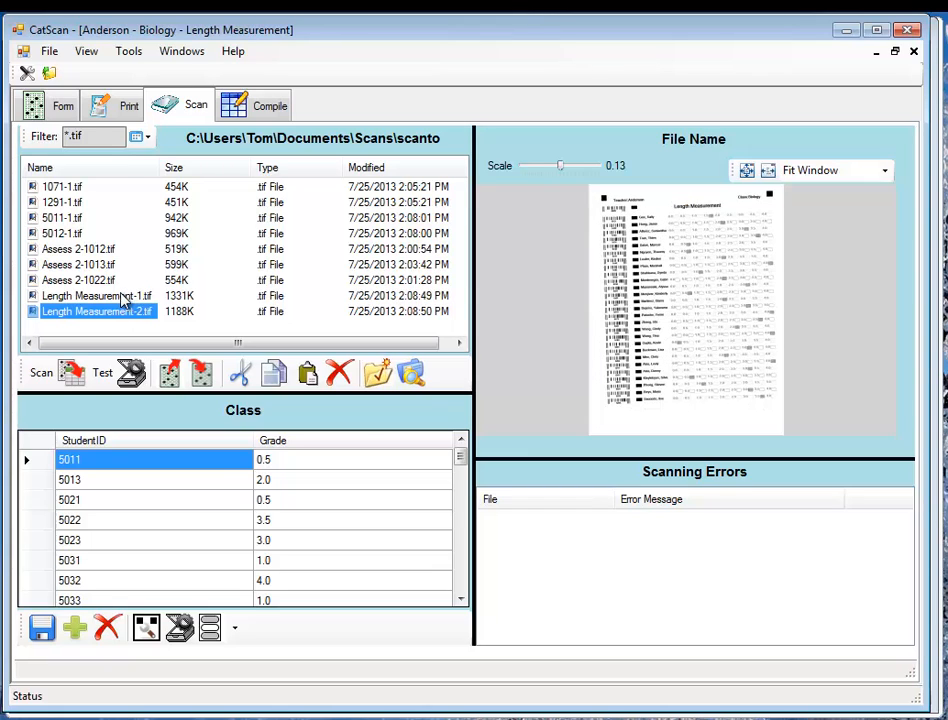
# Delete all existing records from the Class table, then scan Length Measurement-1.tif and review the grades it reads
pyautogui.click(37, 440)
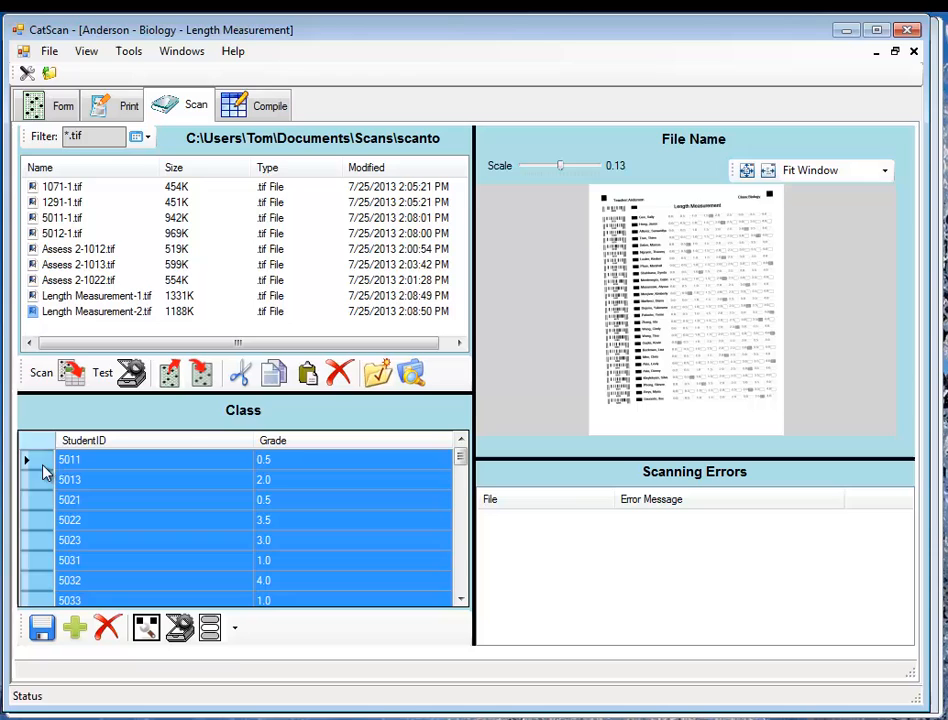
pyautogui.click(112, 628)
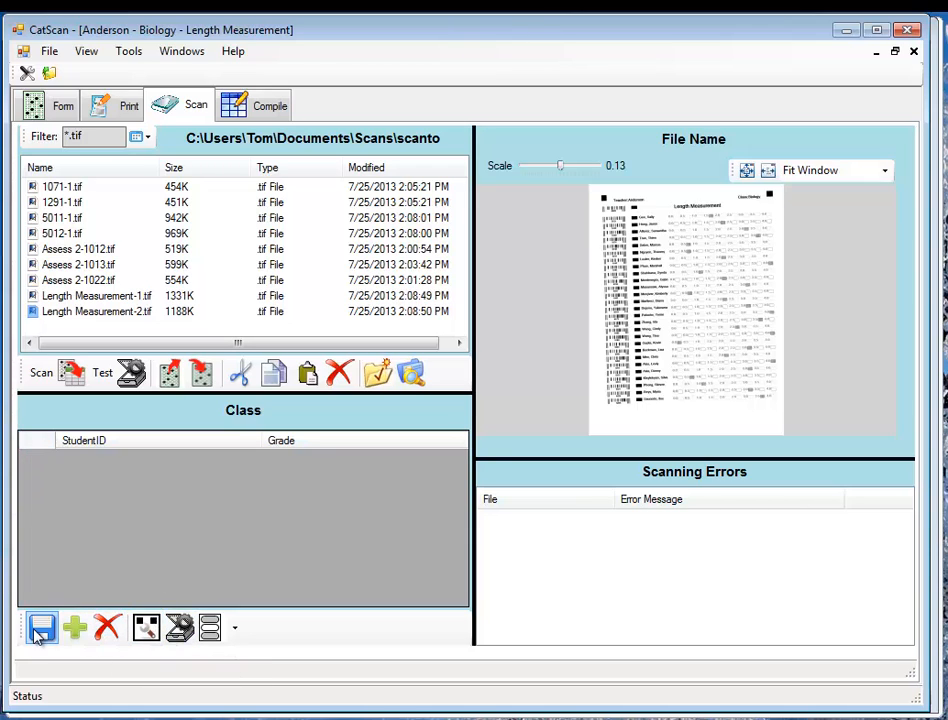
pyautogui.click(104, 297)
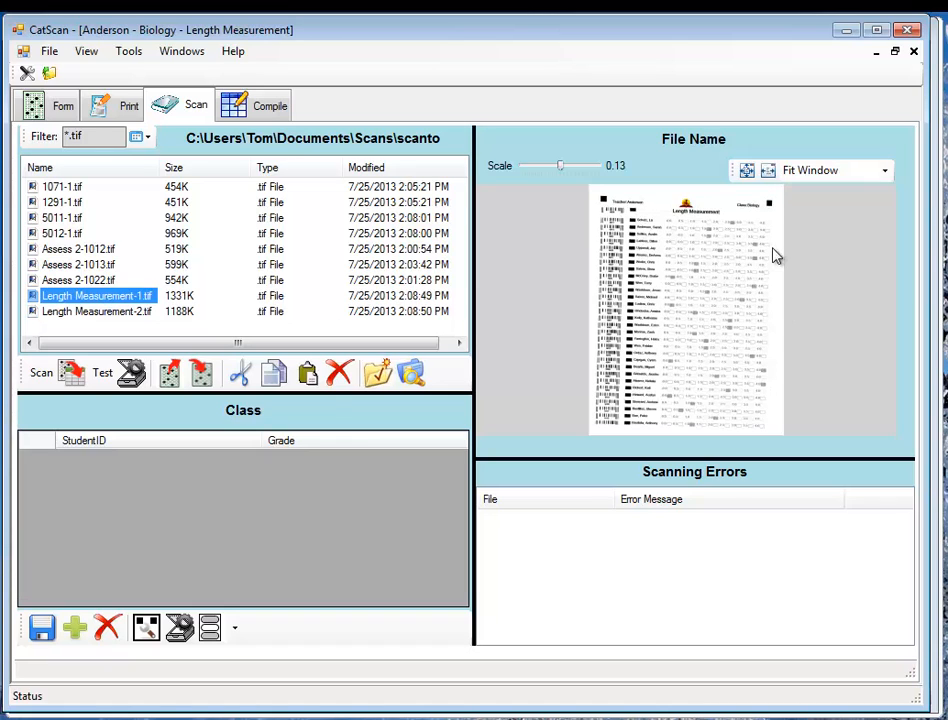
pyautogui.click(60, 372)
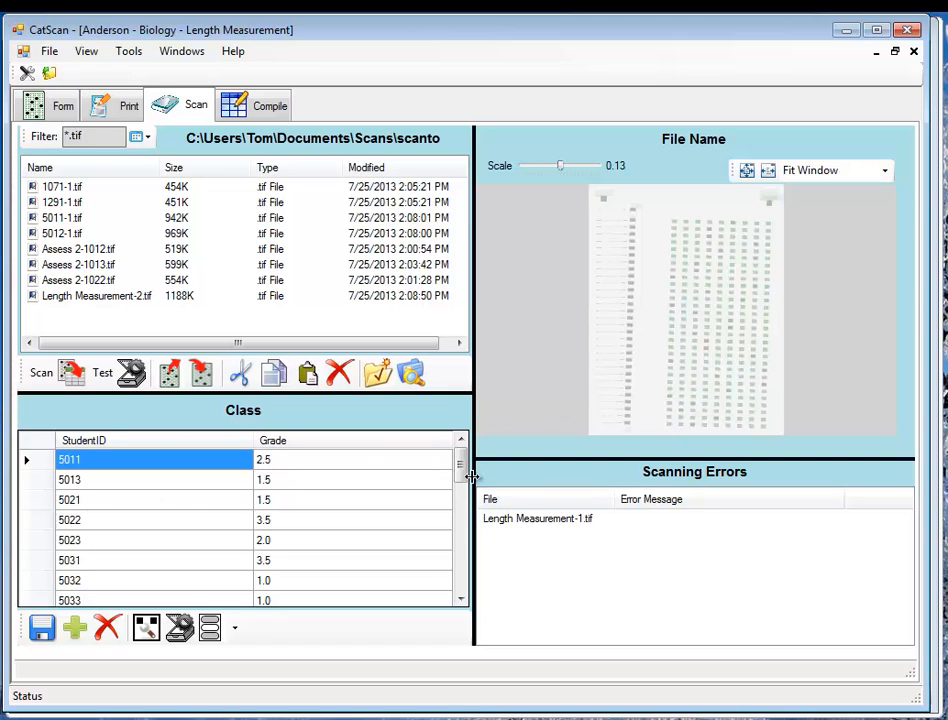
pyautogui.moveTo(460, 470); pyautogui.dragTo(460, 565)
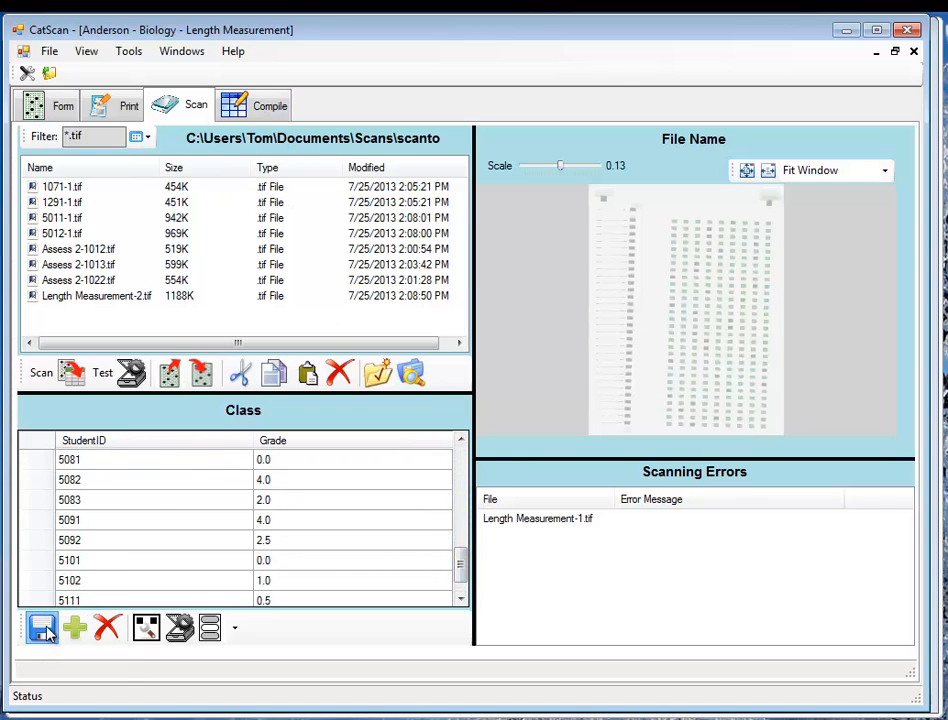
# Build a compiled table for the Length Measurement assessment and switch it from Standard Table to Export Table format
pyautogui.click(242, 118)
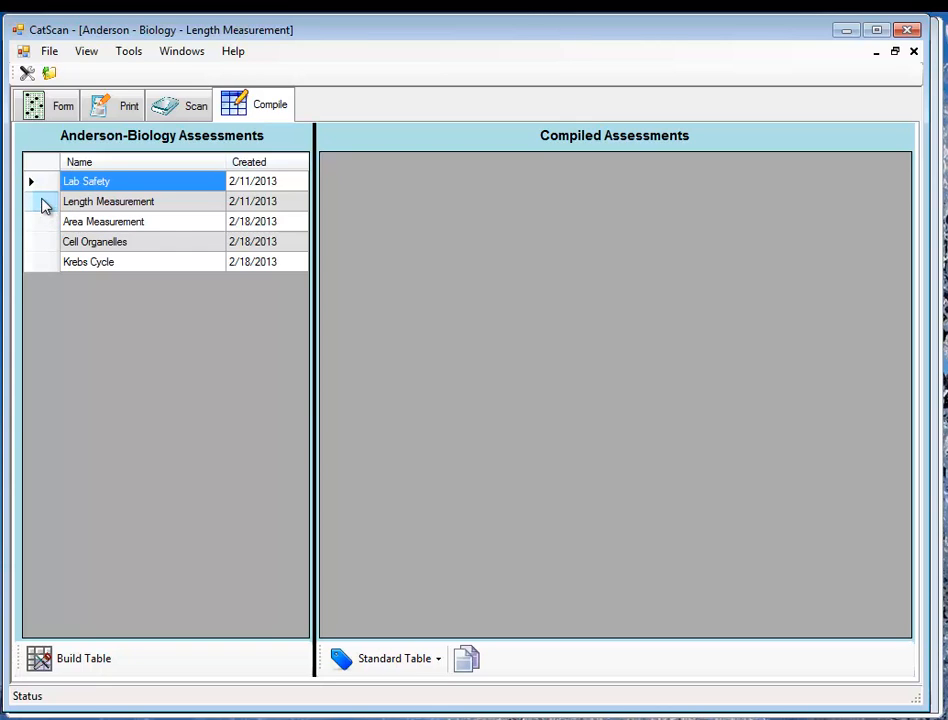
pyautogui.click(44, 205)
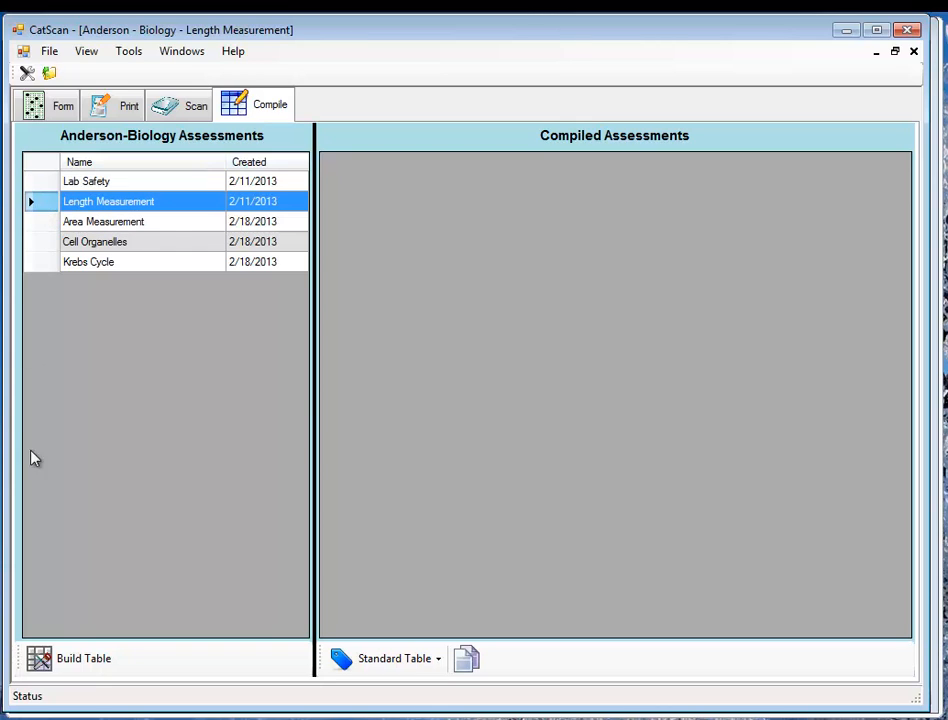
pyautogui.click(63, 665)
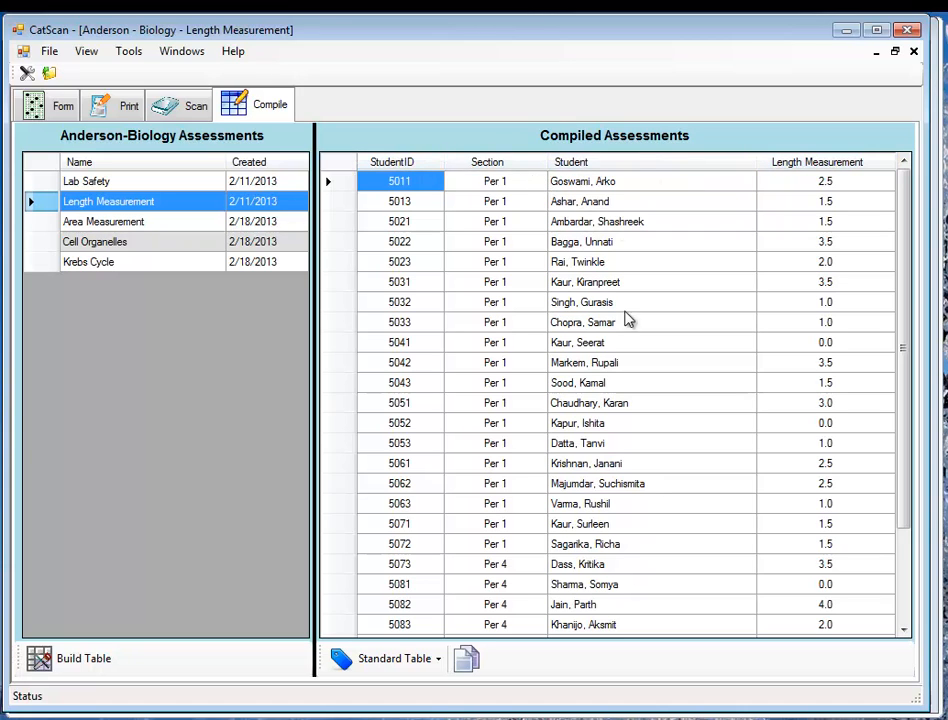
pyautogui.click(432, 658)
pyautogui.click(419, 588)
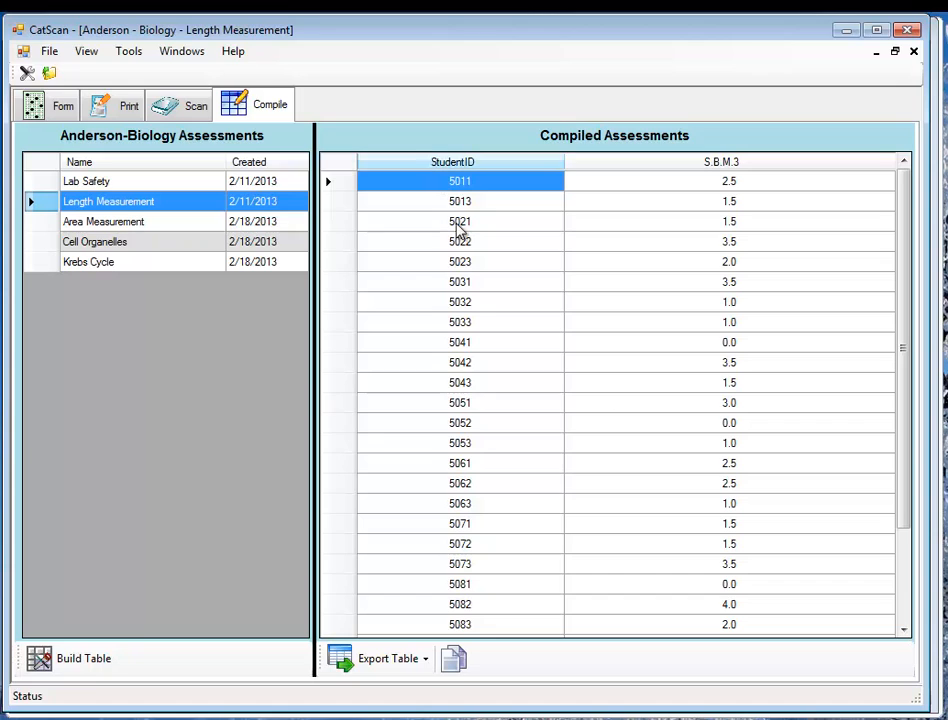
# Build a combined compiled table for the Length Measurement and Area Measurement assessments and look through its score columns
pyautogui.click(44, 222)
pyautogui.keyDown('ctrl'); pyautogui.click(45, 208); pyautogui.keyUp('ctrl')
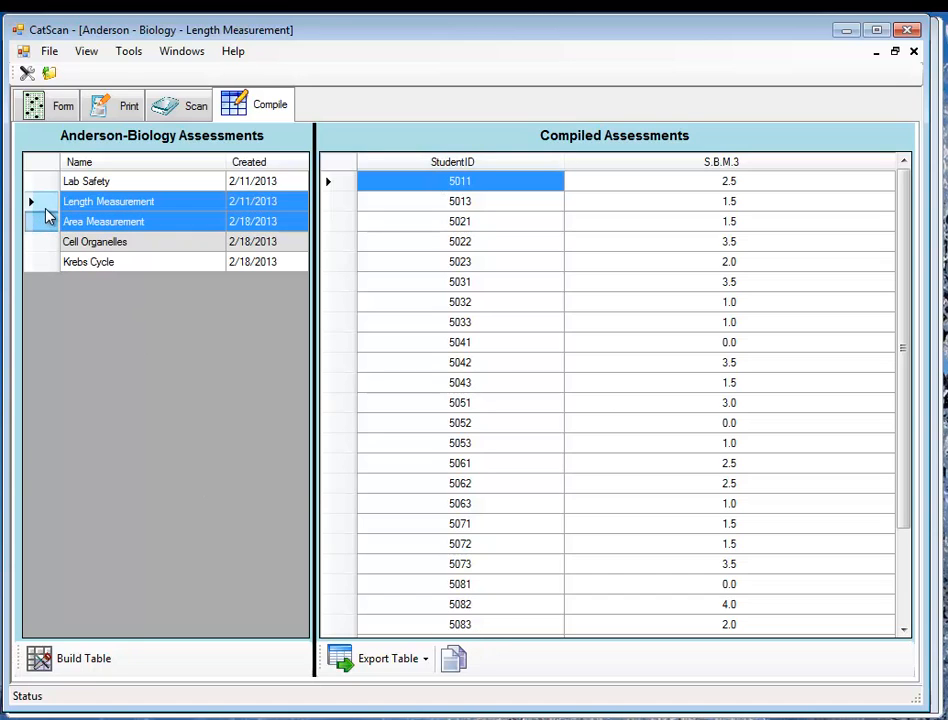
pyautogui.click(95, 659)
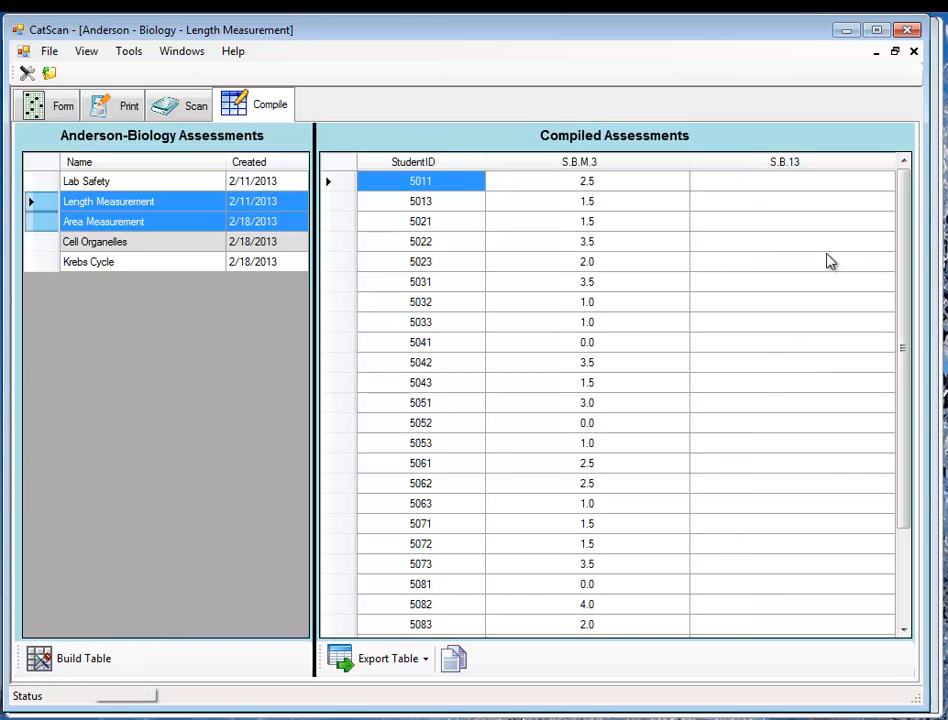
pyautogui.moveTo(904, 490); pyautogui.dragTo(870, 302)
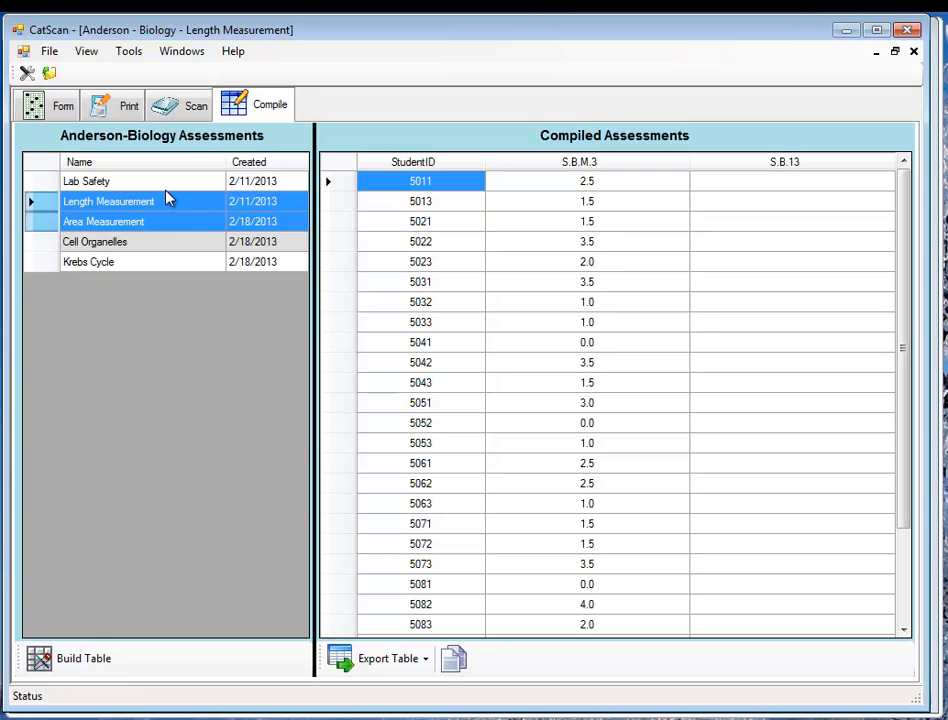
# Switch to the Engl - Novel 1 window and inspect the scan search parameters against 5011-1.tif without changing them
pyautogui.click(184, 51)
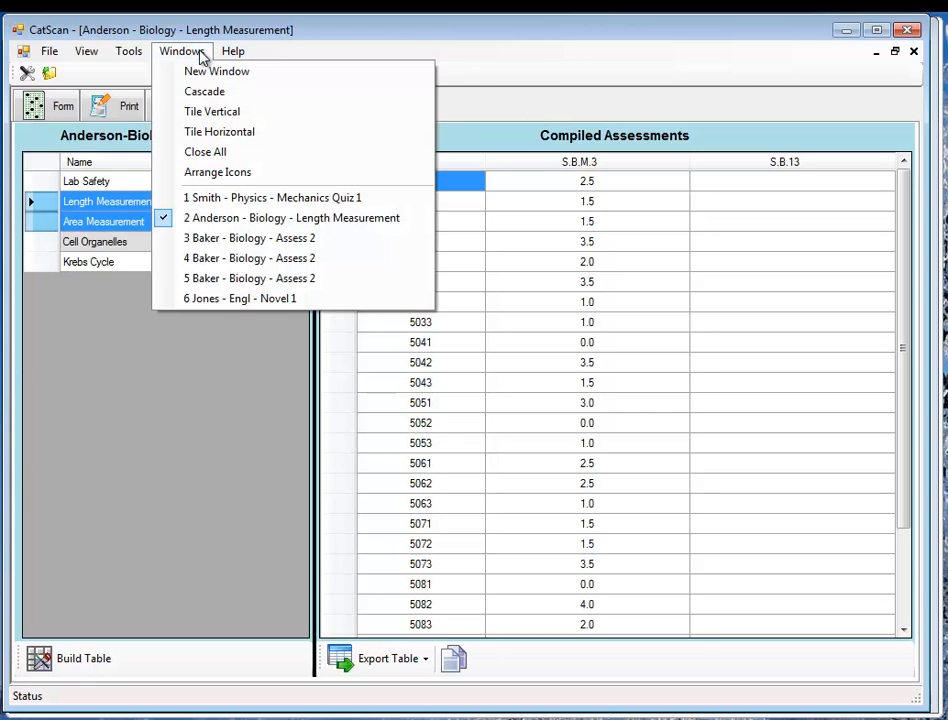
pyautogui.click(203, 299)
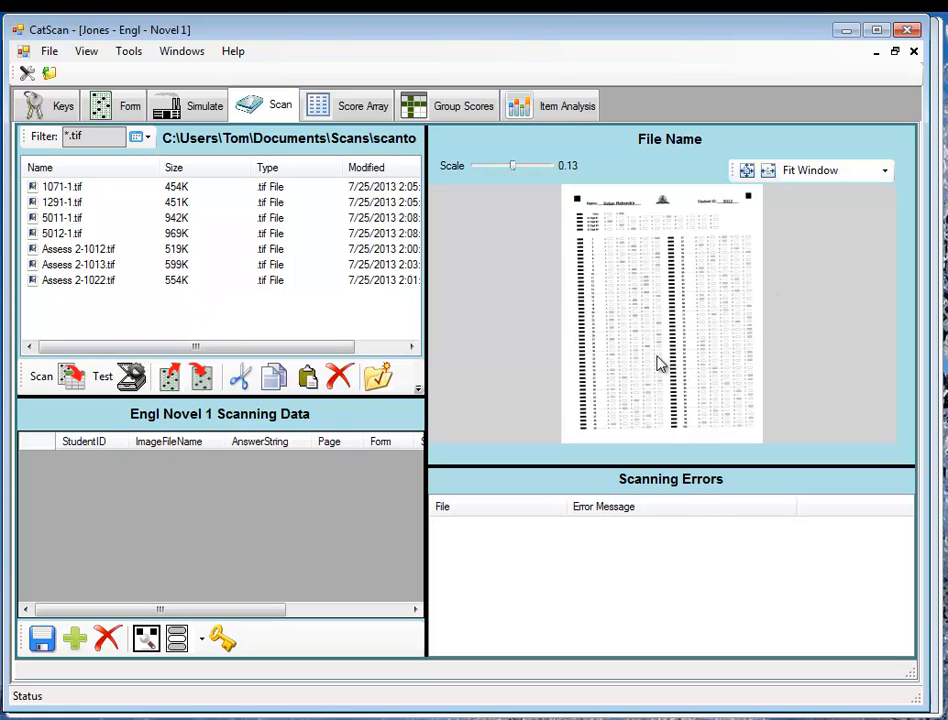
pyautogui.click(63, 218)
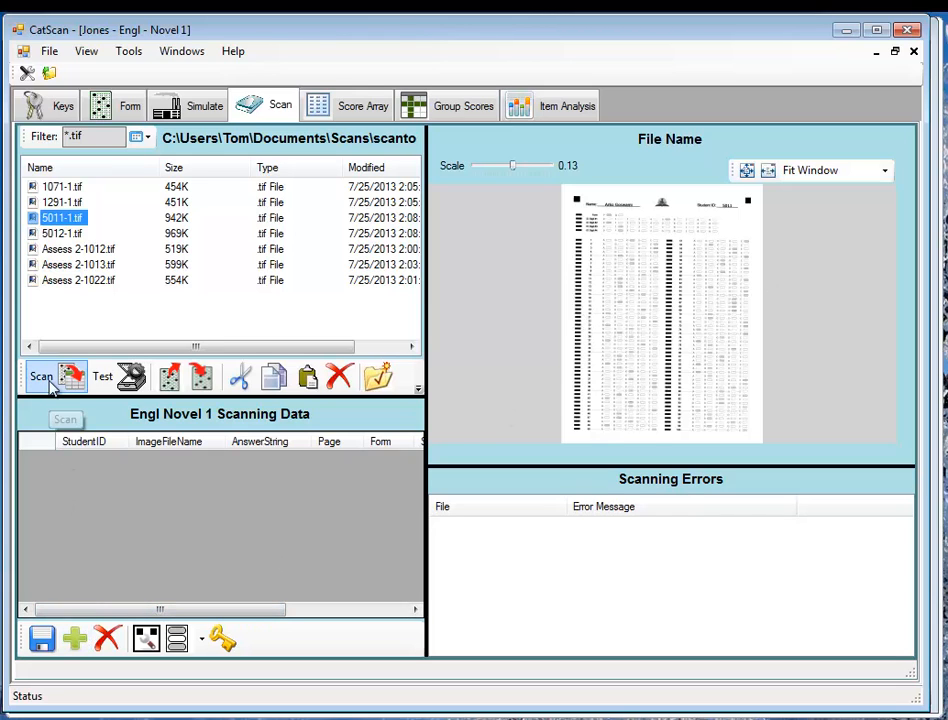
pyautogui.click(145, 639)
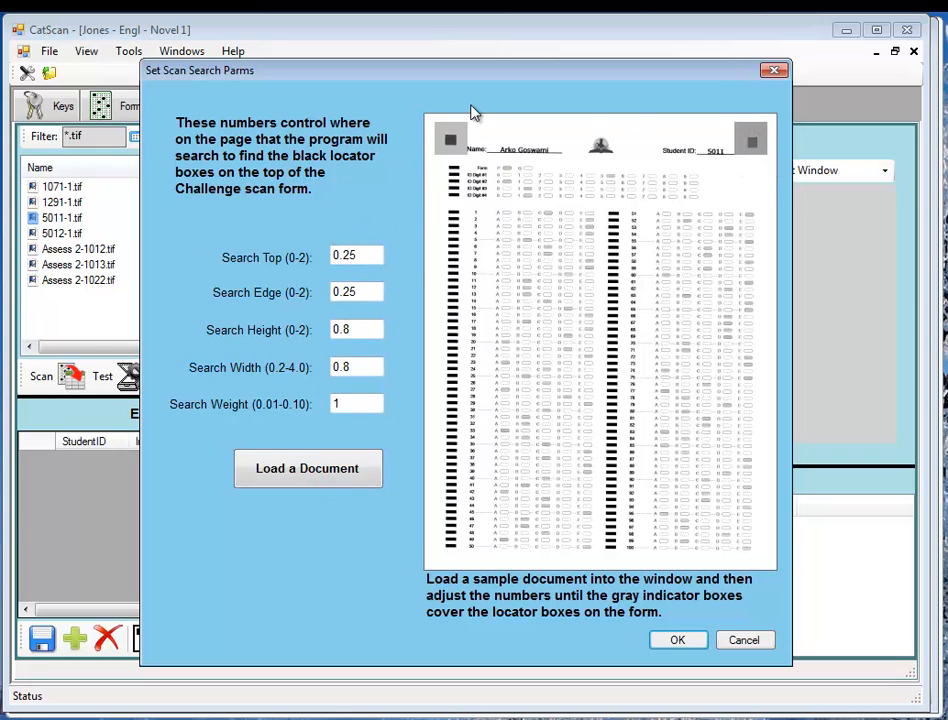
pyautogui.click(744, 643)
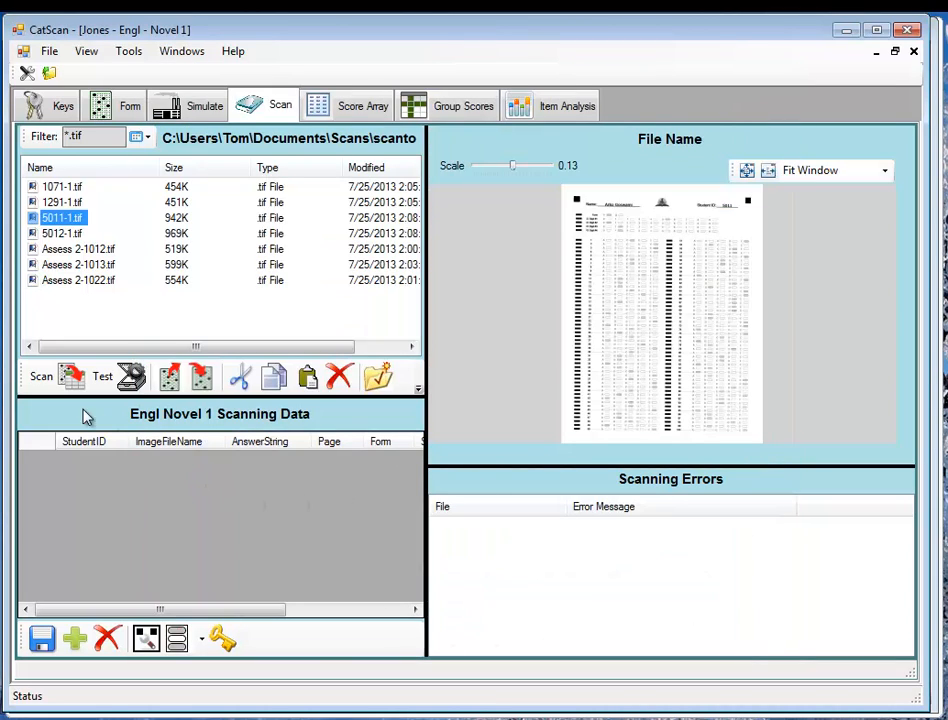
# Scan 5011-1.tif into the Engl Novel 1 scanning data and fit the form image to the preview width
pyautogui.click(71, 379)
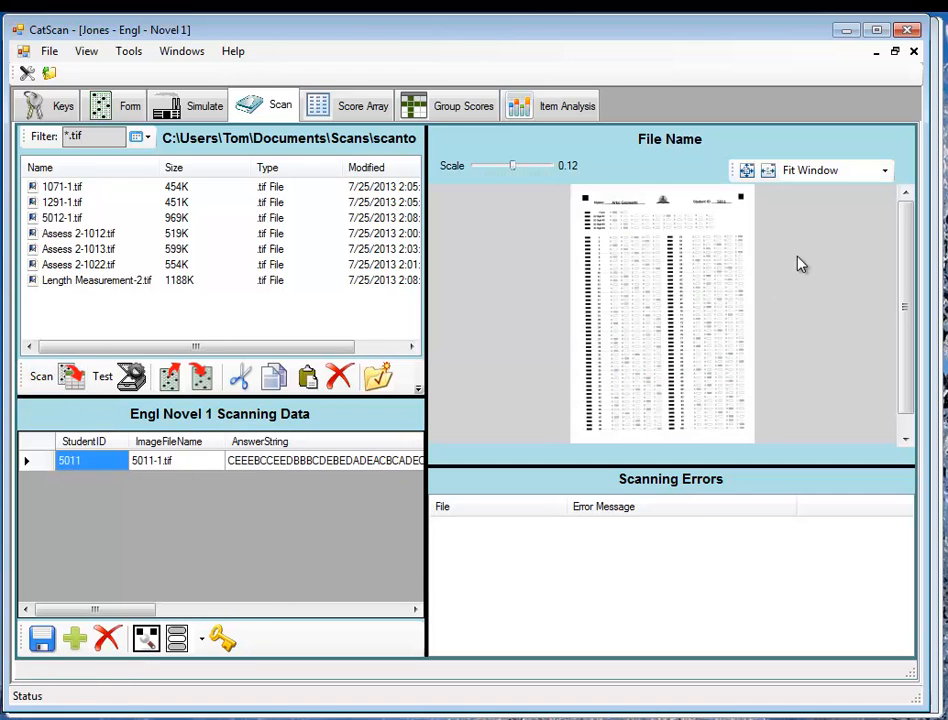
pyautogui.click(767, 172)
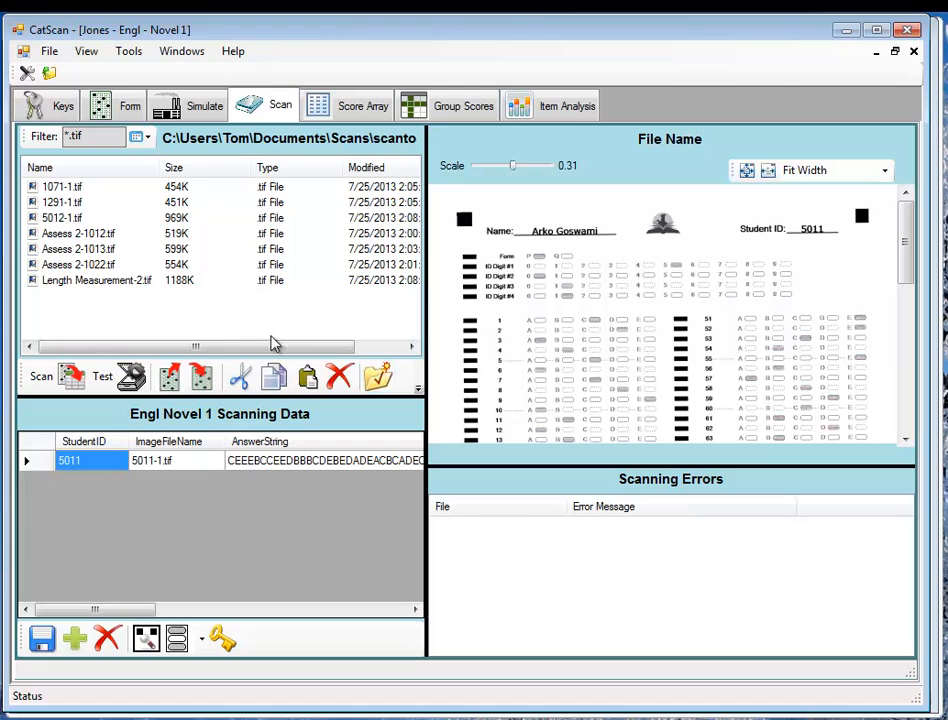
# Show the Engl Novel scan folder in the file list and preview the form in 1152-1.tif
pyautogui.click(203, 379)
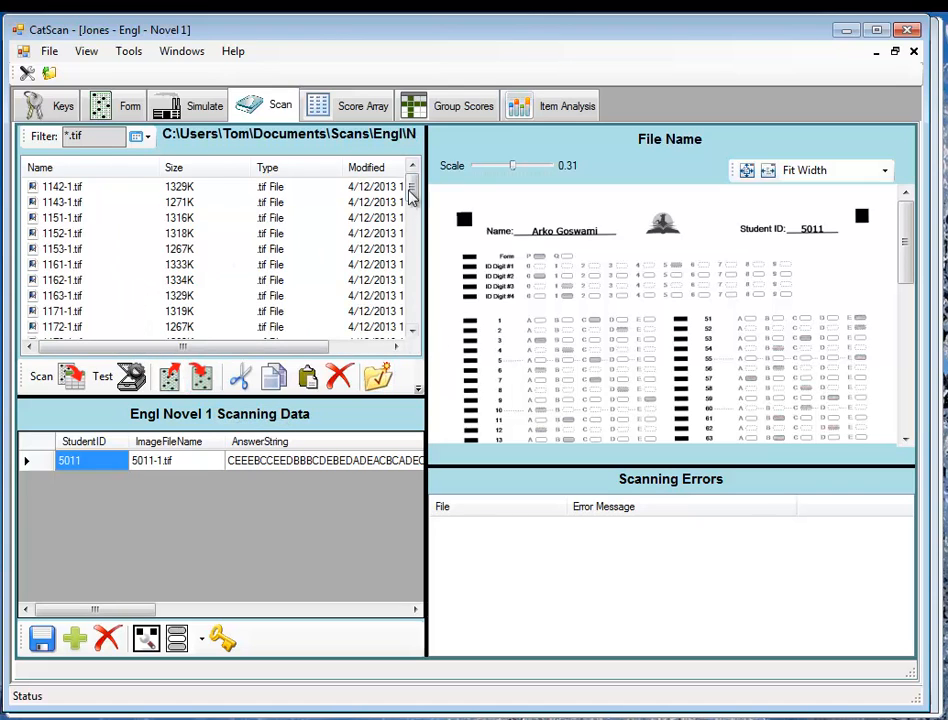
pyautogui.moveTo(419, 193); pyautogui.dragTo(427, 154)
pyautogui.click(62, 265)
pyautogui.click(60, 233)
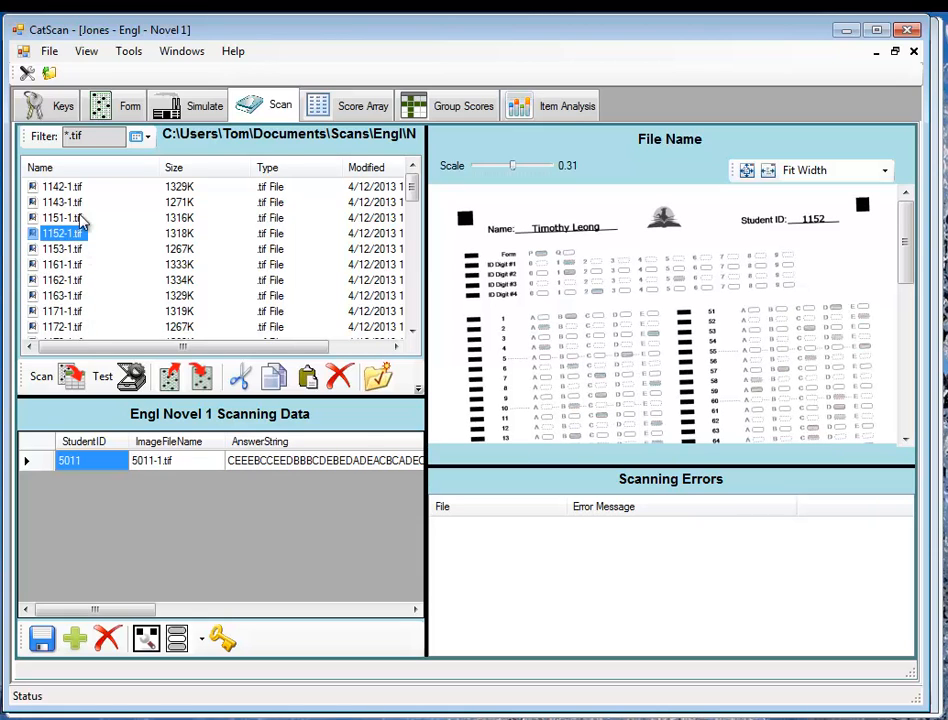
# Return to the scanto folder and scan 5012-1.tif into the Engl Novel 1 scanning data
pyautogui.click(167, 377)
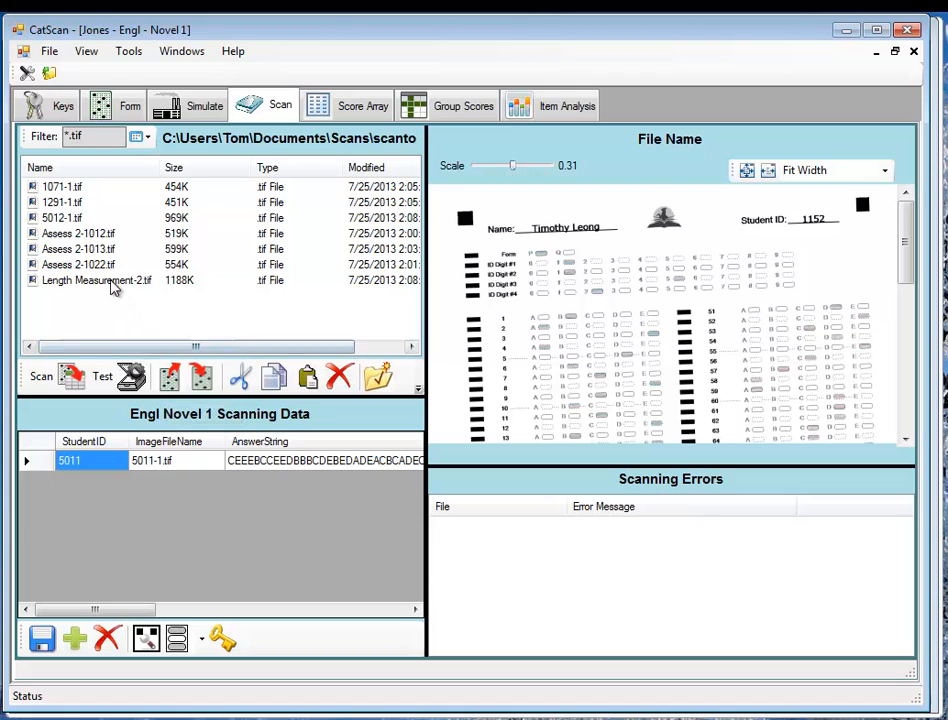
pyautogui.click(66, 220)
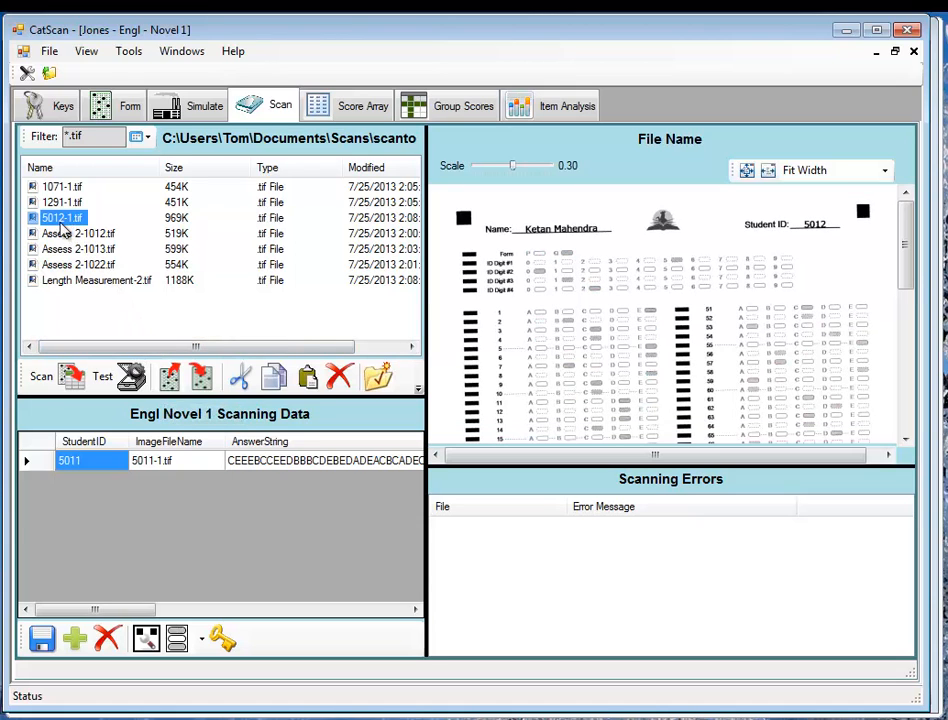
pyautogui.click(70, 376)
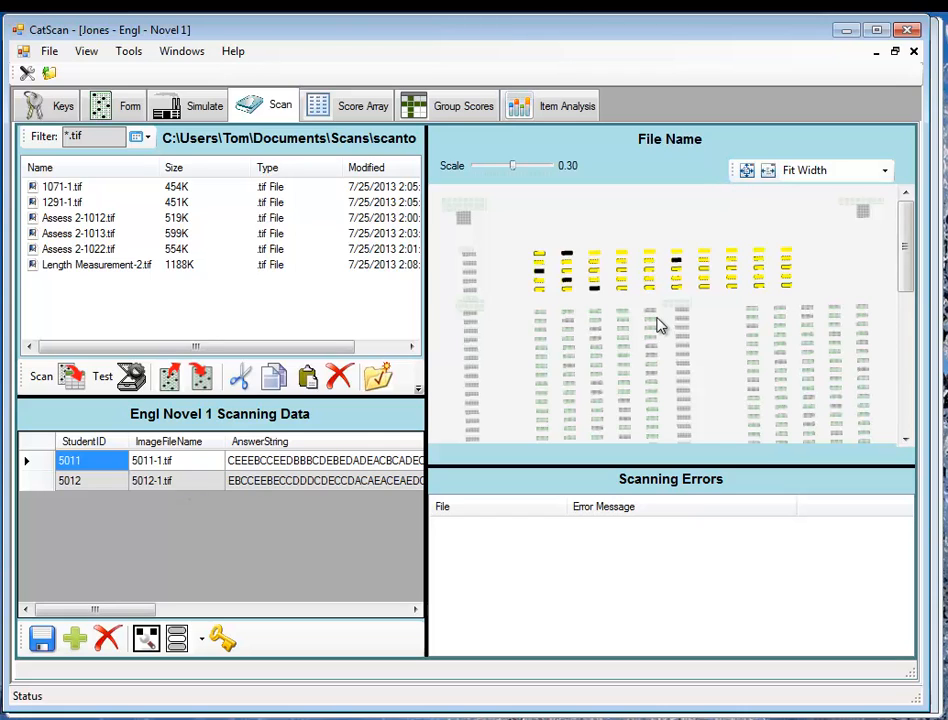
# Compare the form images of the two scanned records by viewing their answer strings in turn
pyautogui.click(302, 462)
pyautogui.click(305, 483)
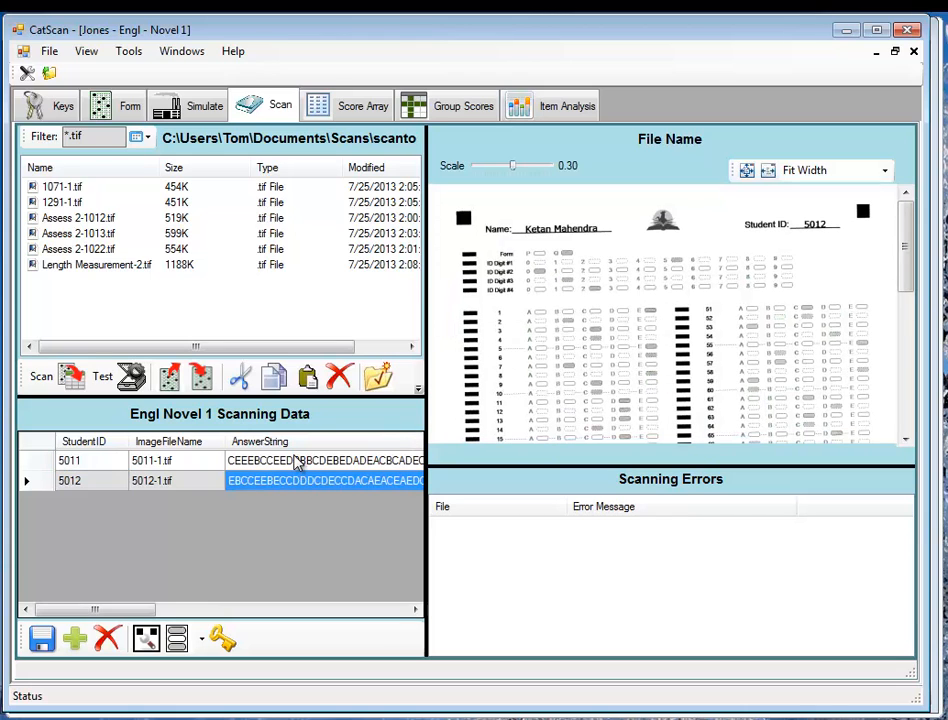
pyautogui.click(296, 462)
pyautogui.click(296, 482)
# Switch to the Biology - Assess 2 window and display the form design of its Lab Rubric
pyautogui.click(250, 53)
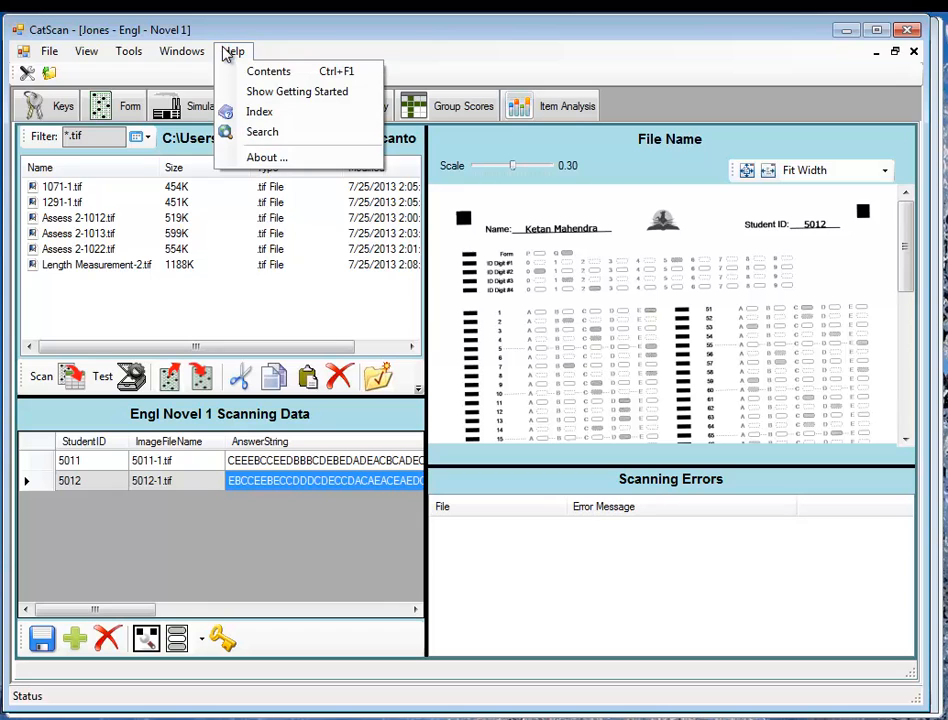
pyautogui.moveTo(185, 55)
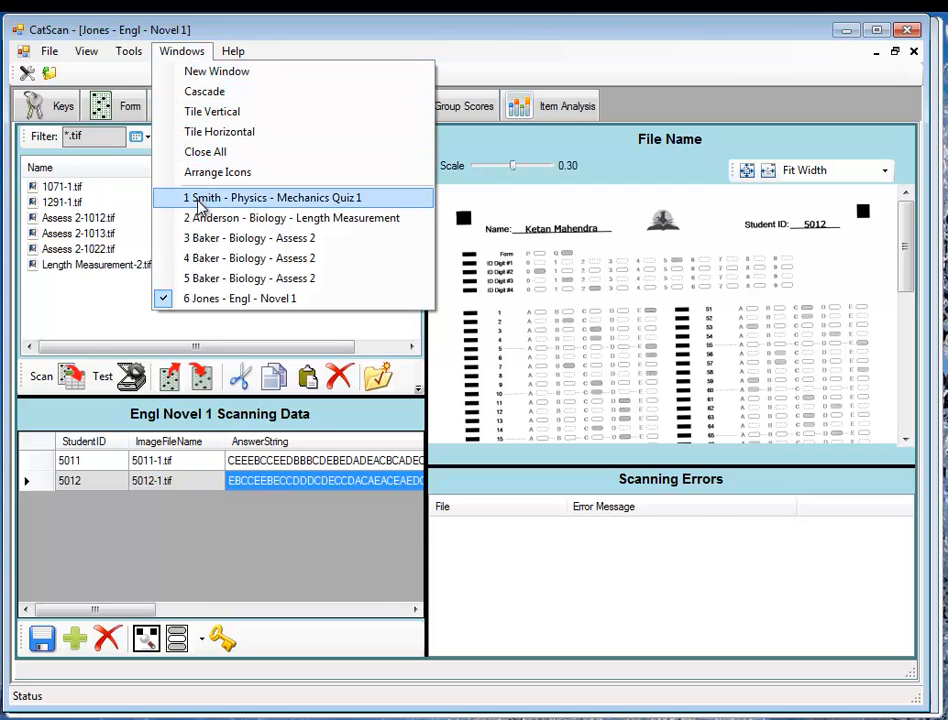
pyautogui.click(207, 260)
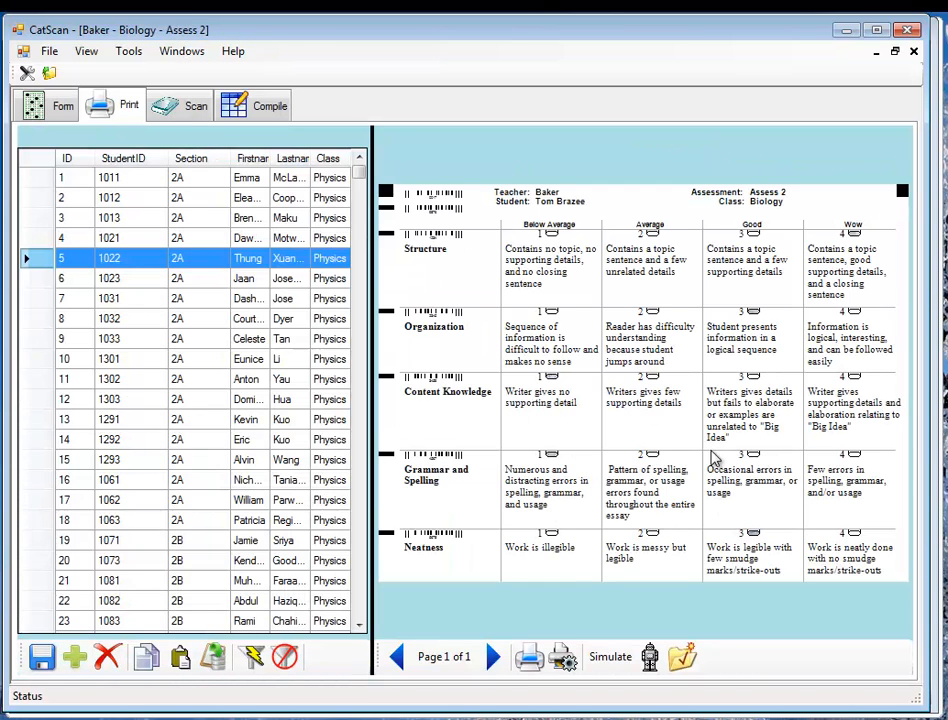
pyautogui.click(55, 112)
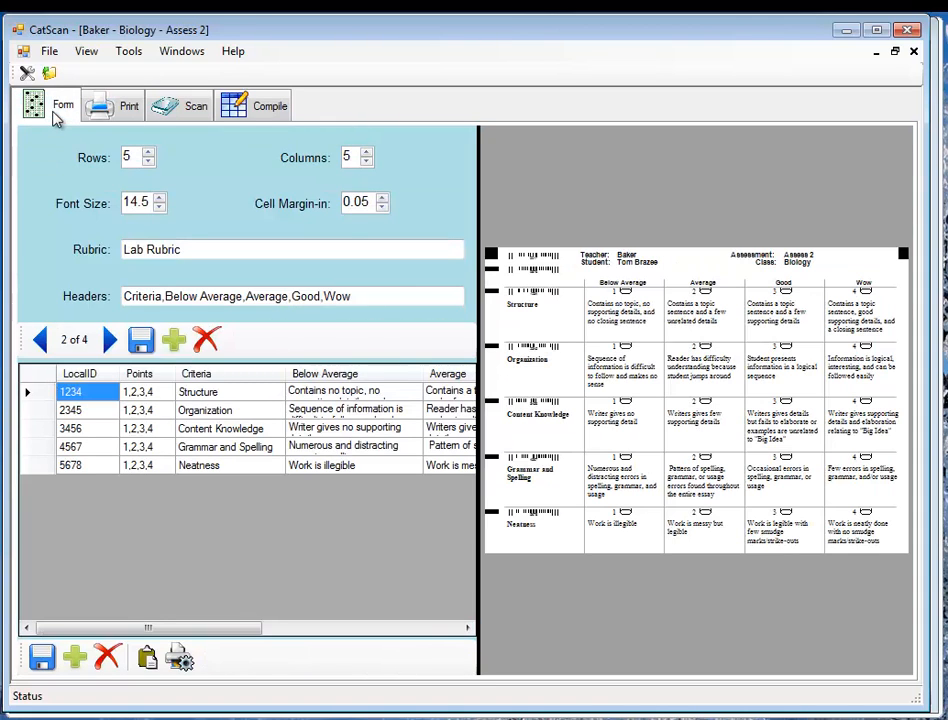
# Set the Lab Rubric font size to 12.5, trying 11.5 and 10.5 and checking them in an enlarged form preview
pyautogui.moveTo(478, 300); pyautogui.dragTo(781, 300)
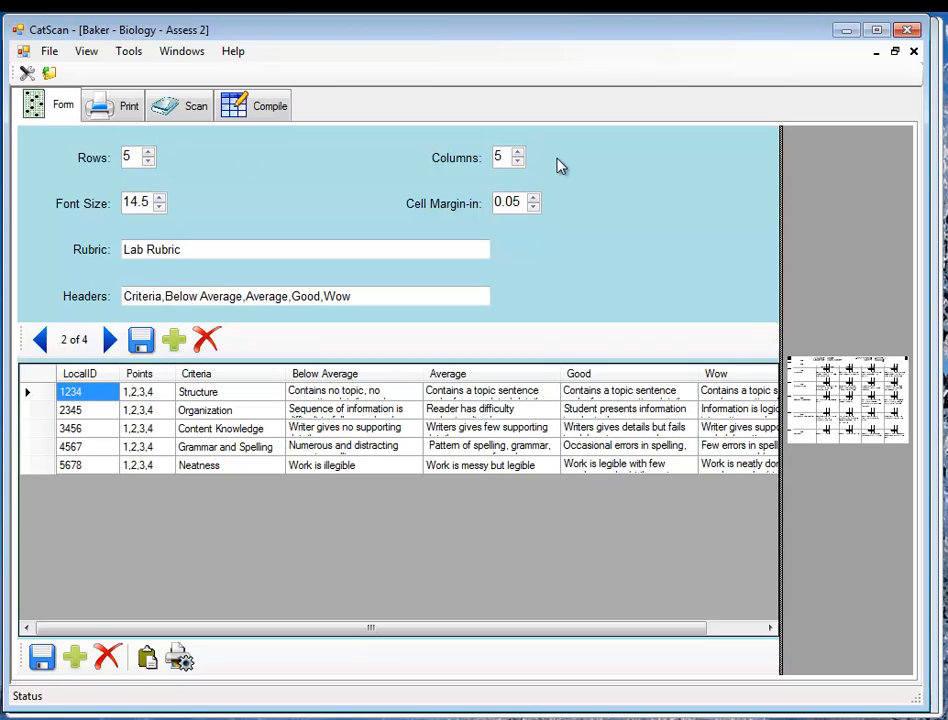
pyautogui.click(158, 208)
pyautogui.click(158, 208)
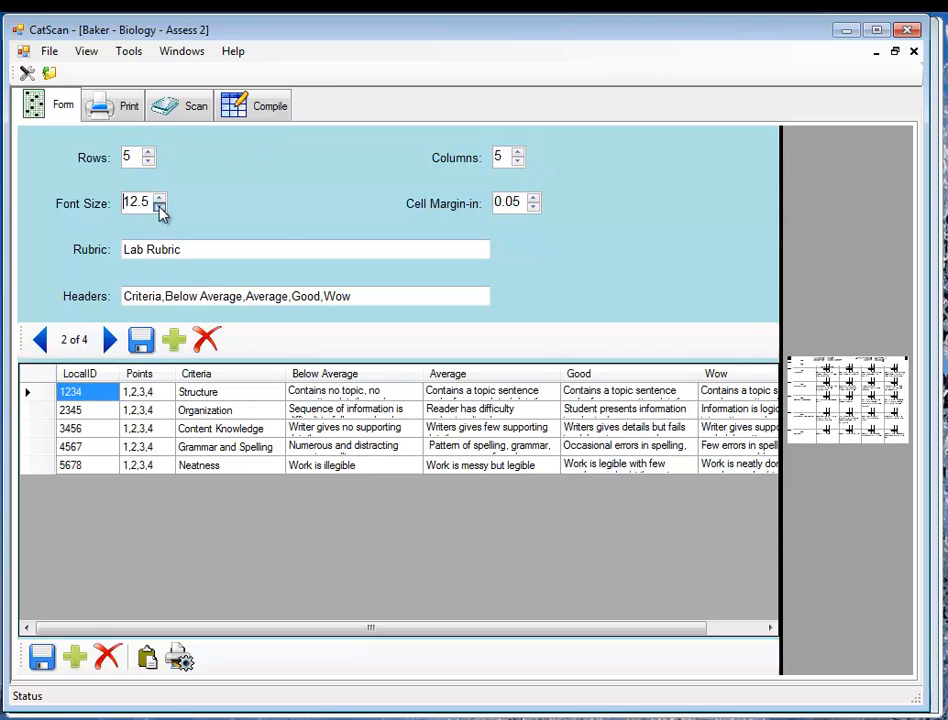
pyautogui.click(158, 208)
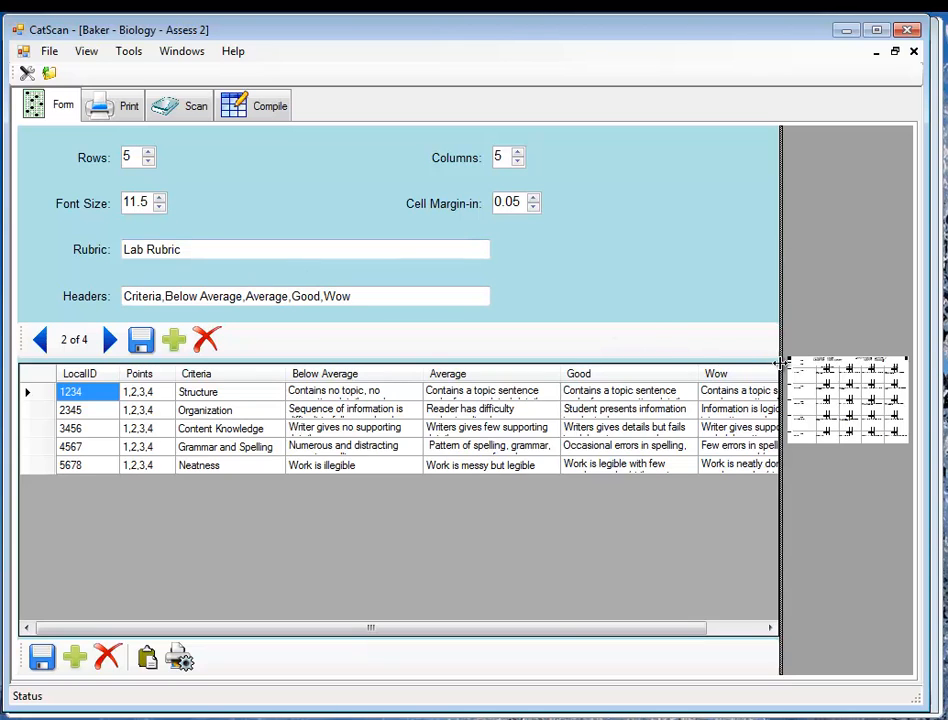
pyautogui.moveTo(778, 371); pyautogui.dragTo(345, 371)
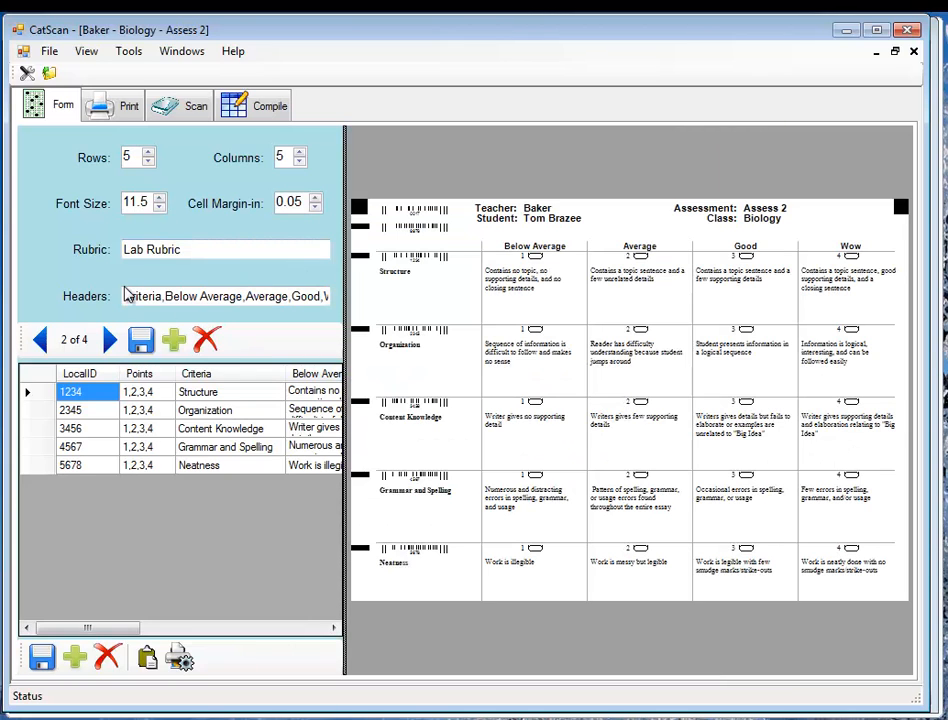
pyautogui.click(159, 207)
pyautogui.click(159, 198)
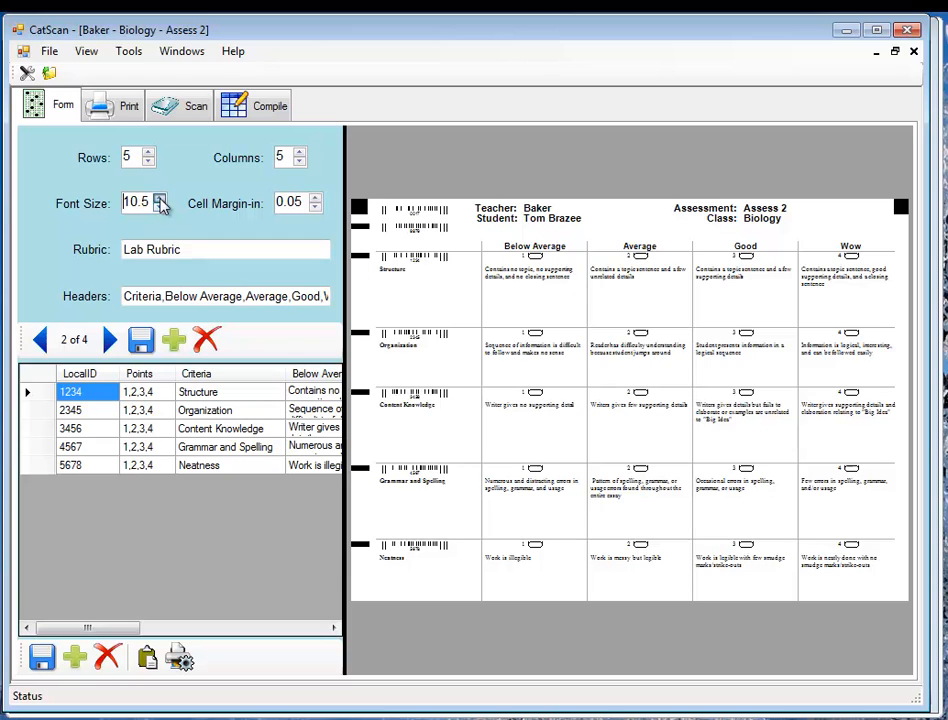
pyautogui.click(159, 198)
pyautogui.click(159, 198)
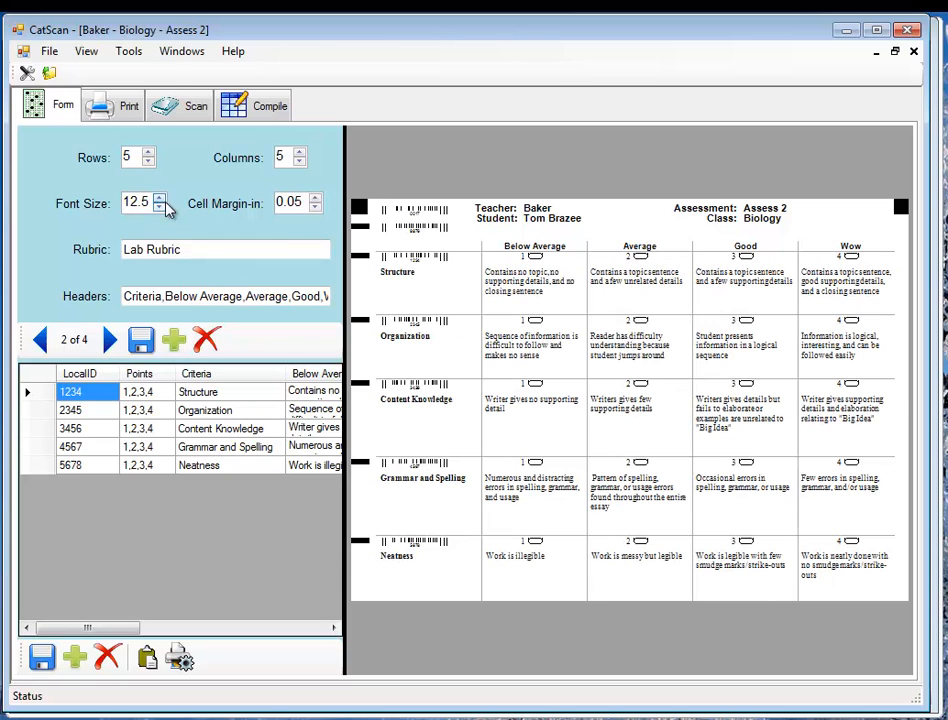
# Reduce the Lab Rubric's cell margin to 0.00 inches
pyautogui.click(315, 207)
pyautogui.click(315, 207)
pyautogui.click(315, 207)
pyautogui.click(315, 207)
pyautogui.click(315, 207)
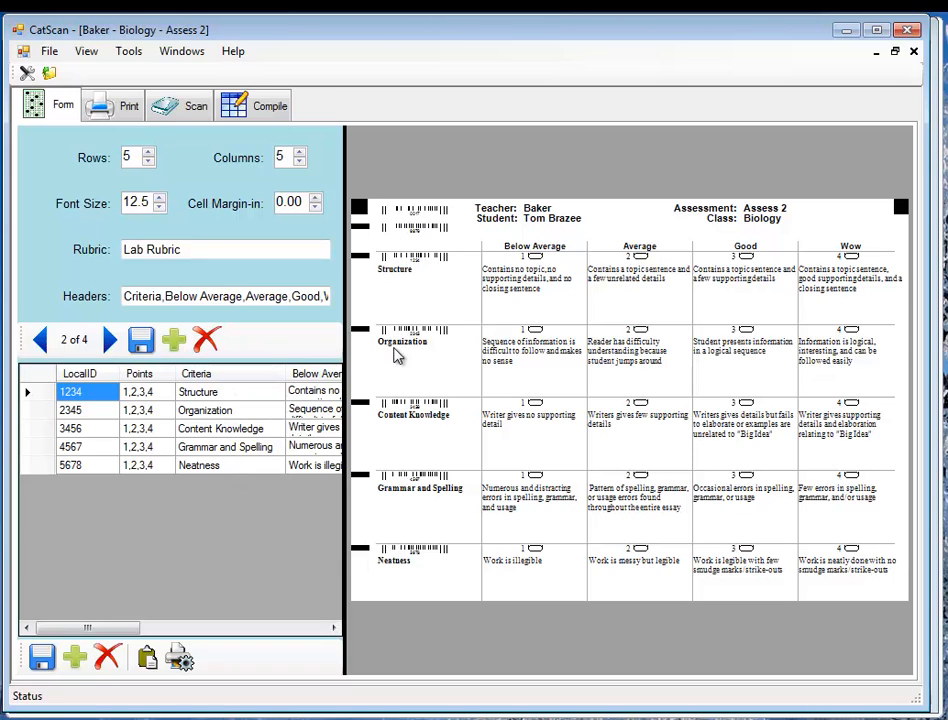
# Examine the Lab Rubric's criteria and level descriptions in the table and compare them with the form preview
pyautogui.click(225, 392)
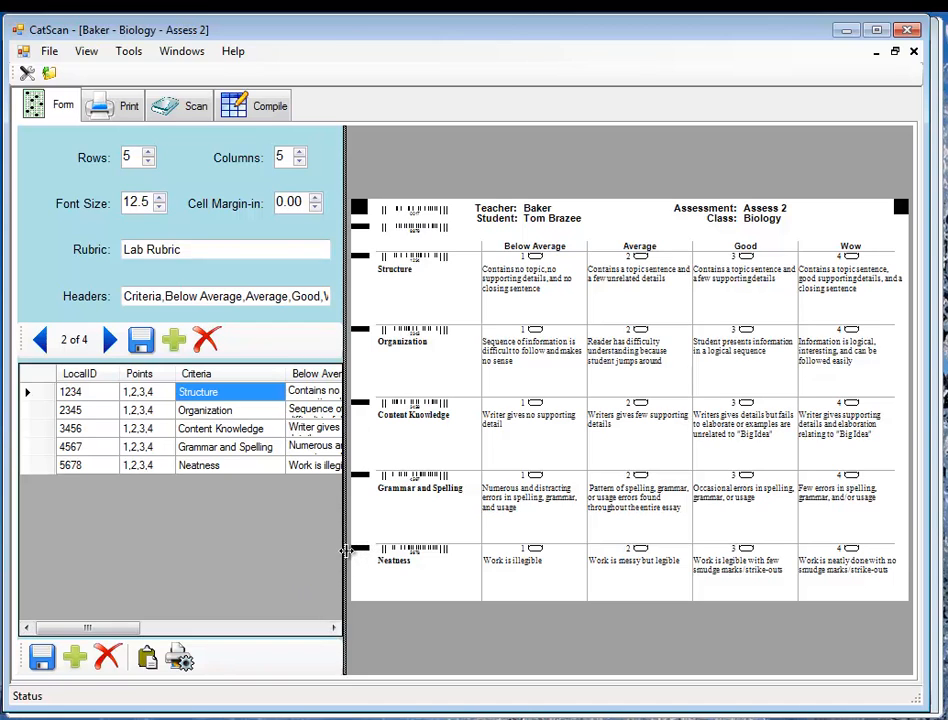
pyautogui.moveTo(347, 546); pyautogui.dragTo(776, 578)
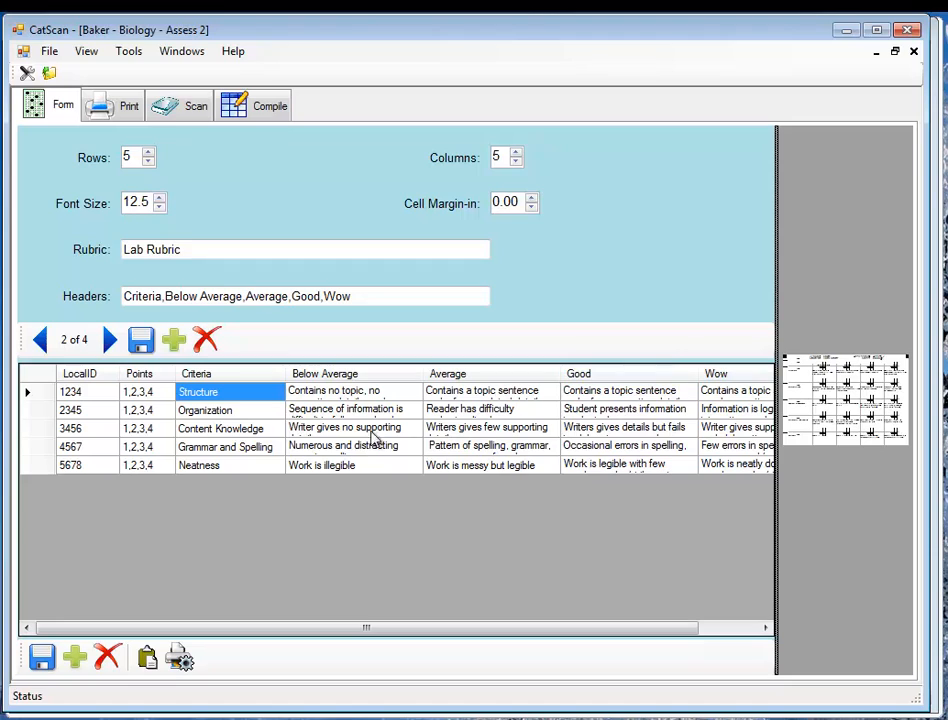
pyautogui.click(264, 434)
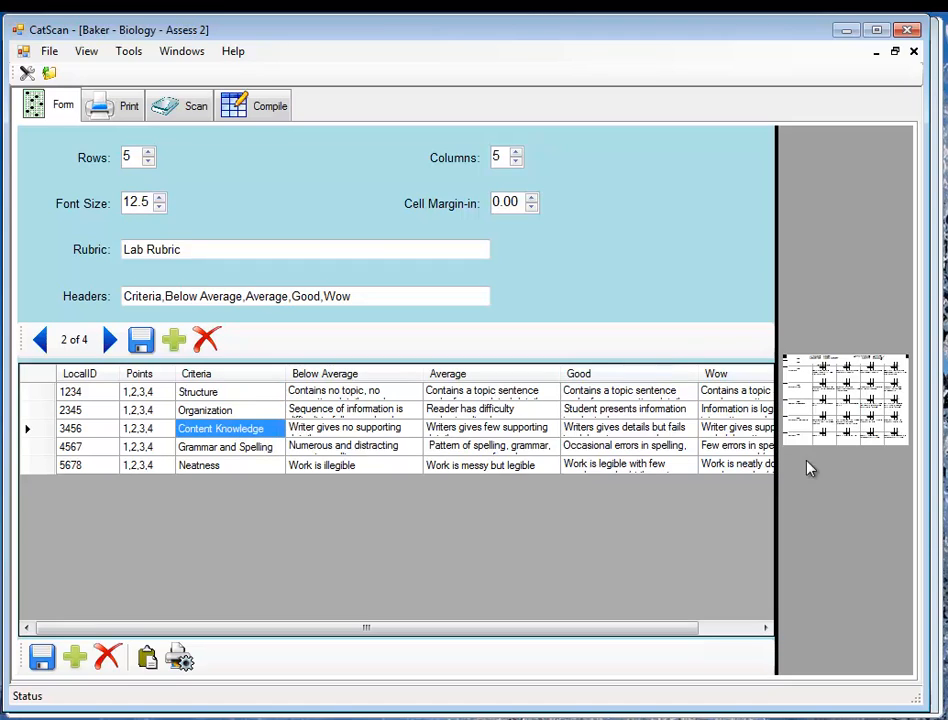
pyautogui.moveTo(777, 465); pyautogui.dragTo(347, 466)
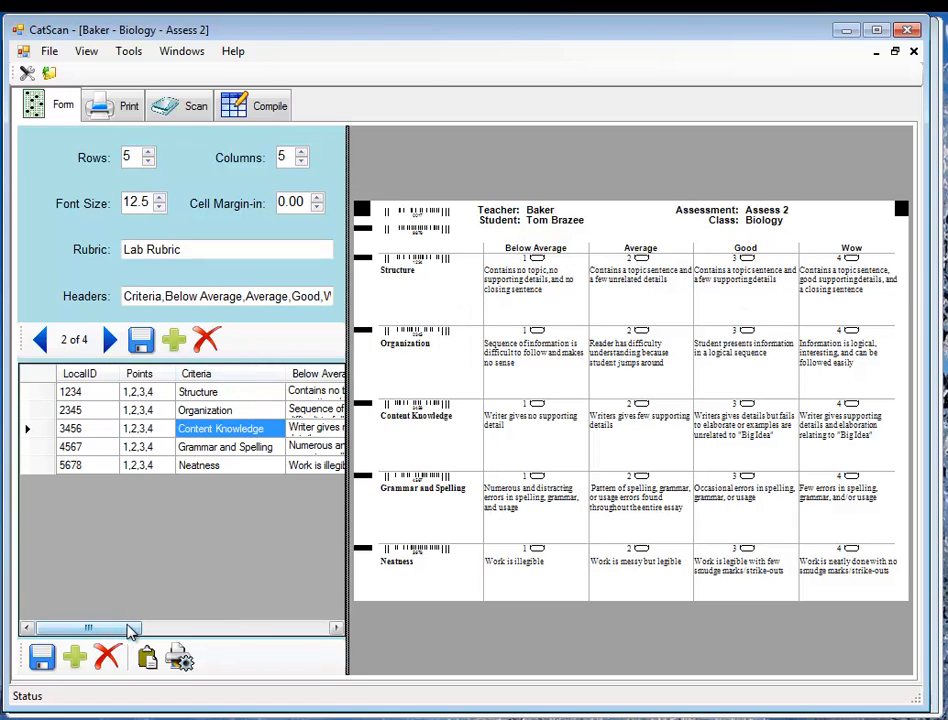
pyautogui.moveTo(128, 630); pyautogui.dragTo(97, 638)
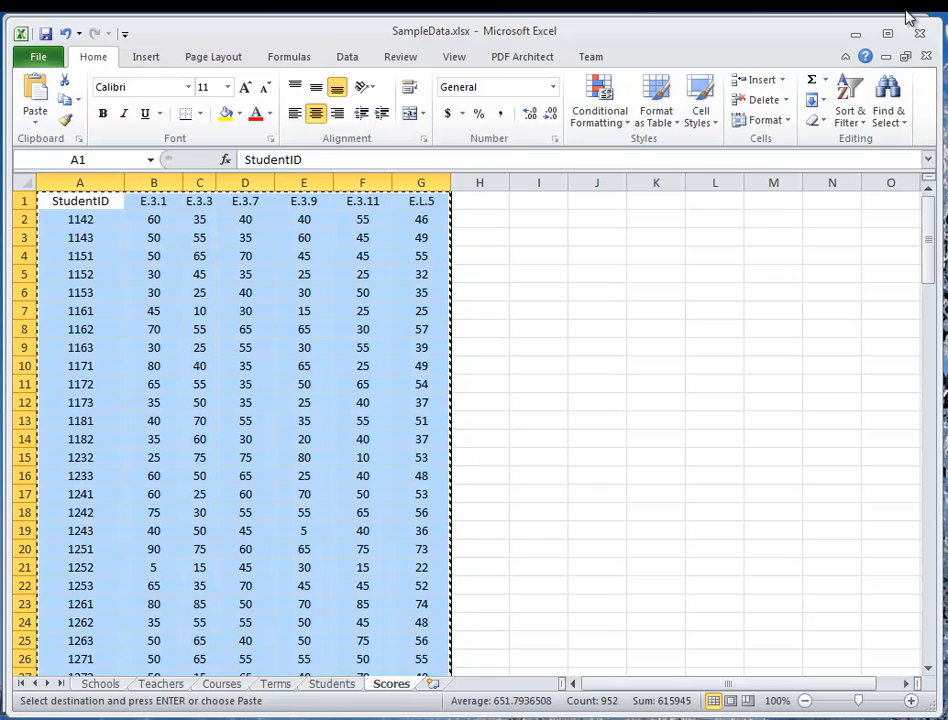
# Switch to Beivoti Gradebook and display the score input sets for the 5-Reading 1 class
pyautogui.hotkey('alt', 'Tab')
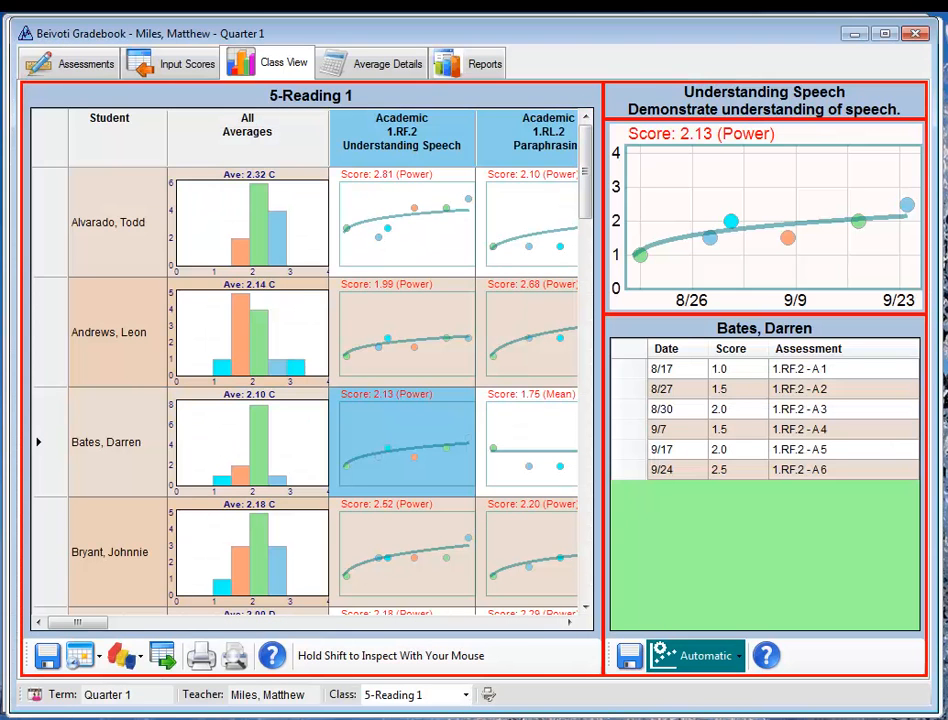
pyautogui.click(203, 68)
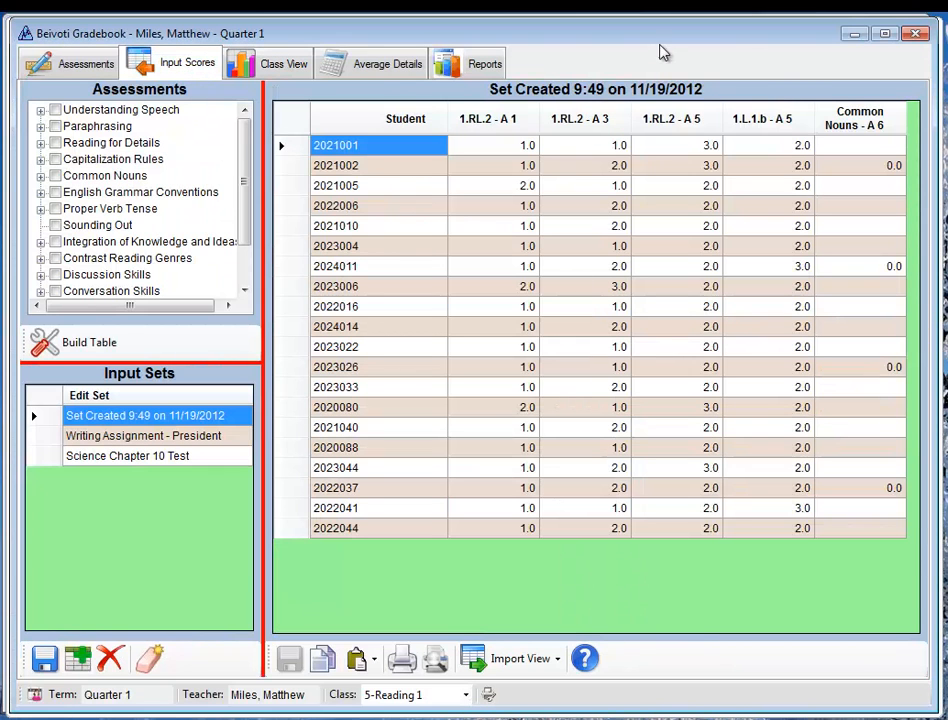